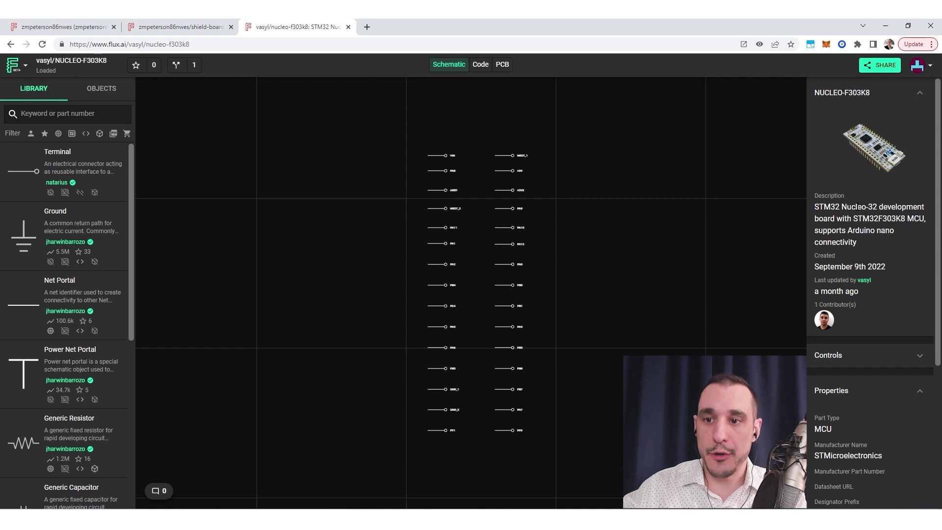
- Examine the pin terminals in the NUCLEO-F303K8 part's schematic, from VIN and NRST_1 down to the GND pins
scroll(464, 240, up, 5)
drag(472, 244, 475, 308)
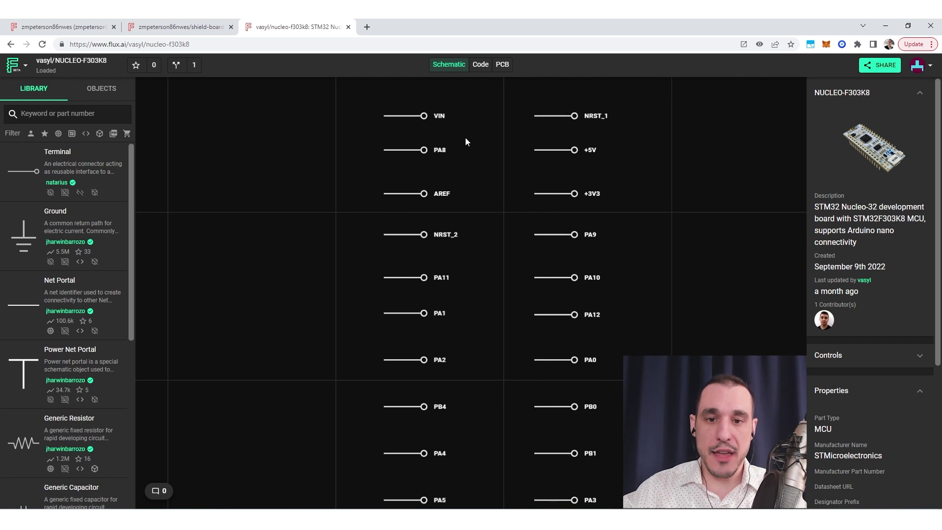
scroll(478, 324, down, 3)
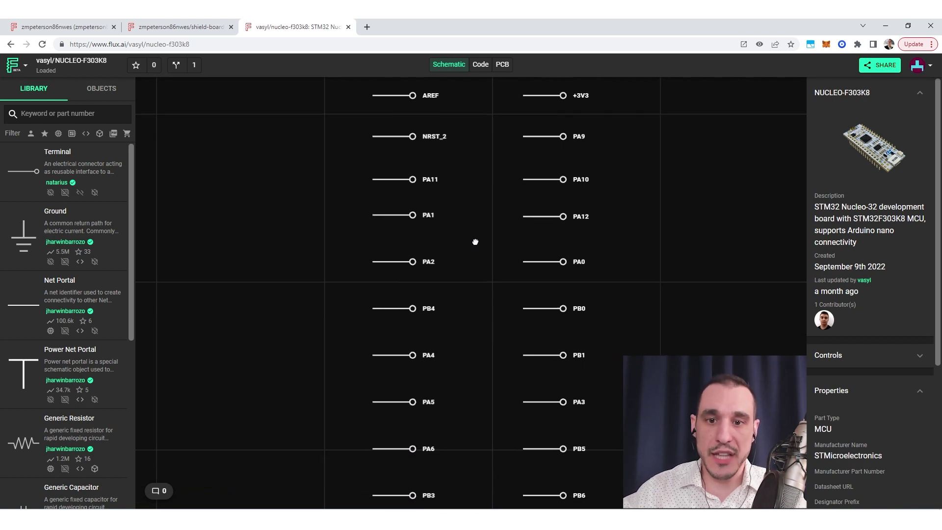
drag(462, 350, 487, 271)
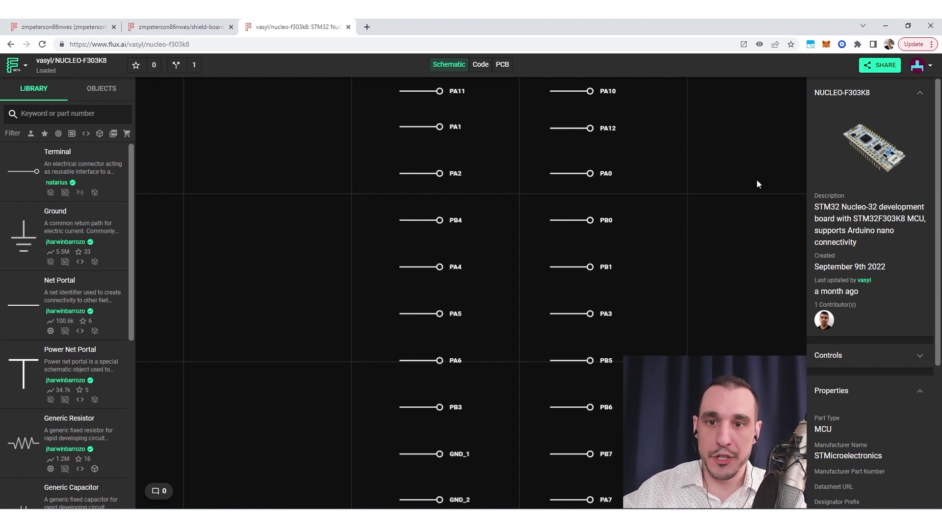
drag(670, 140, 672, 264)
drag(637, 155, 647, 283)
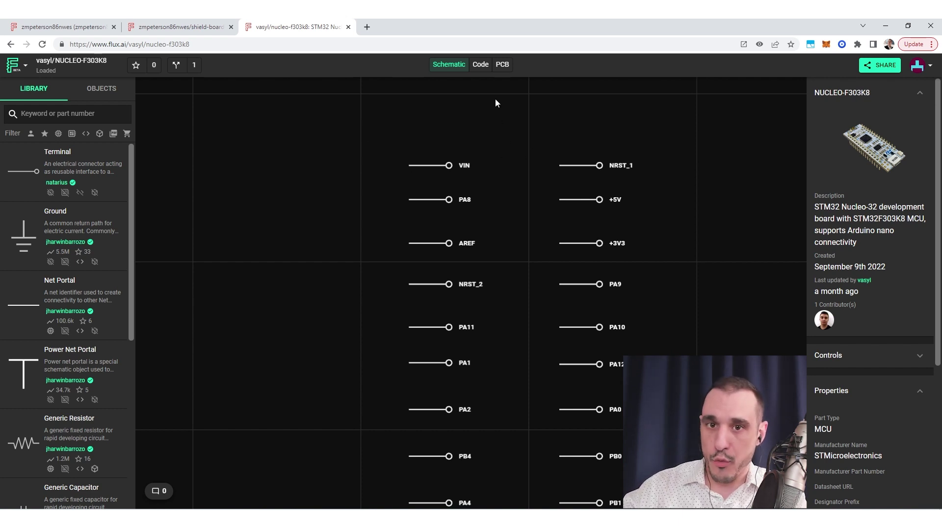
- View the NUCLEO-F303K8 part's PCB footprint and examine its two rows of labelled pads
click(503, 65)
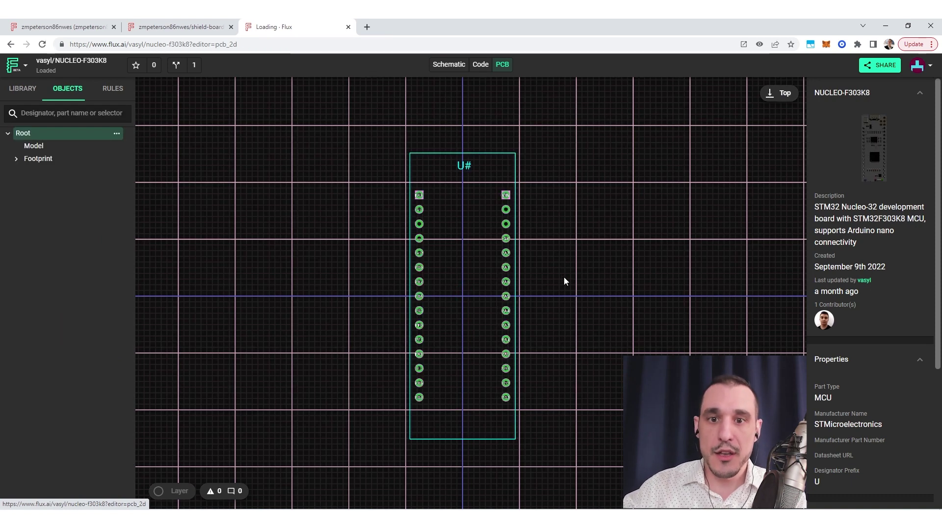
scroll(564, 280, up, 5)
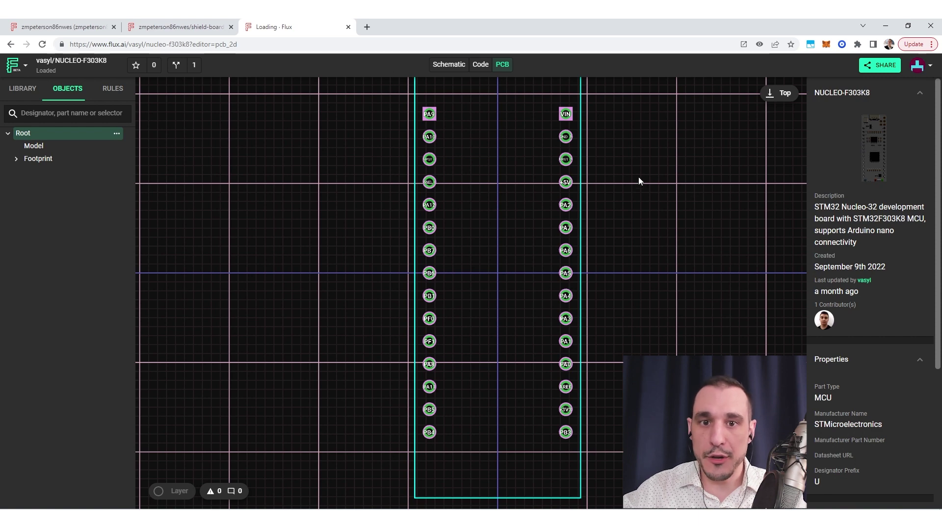
scroll(635, 191, up, 2)
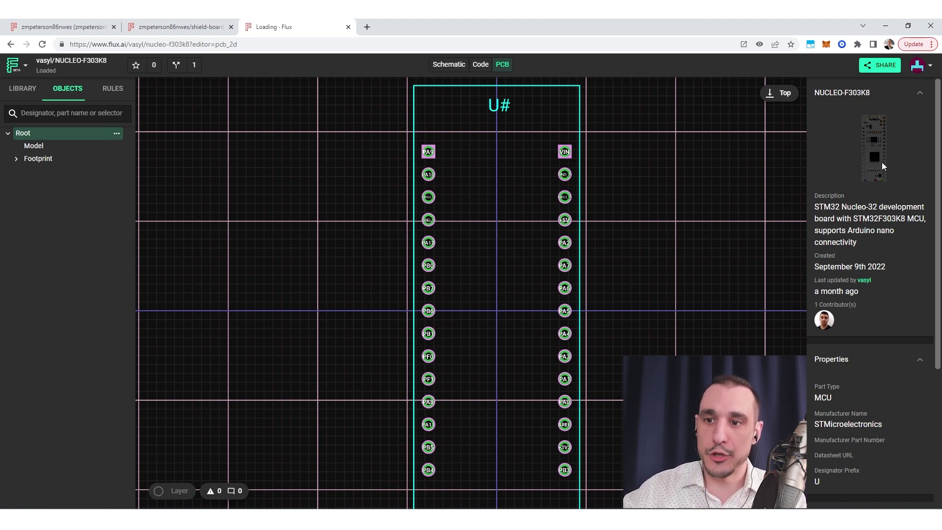
scroll(657, 328, down, 2)
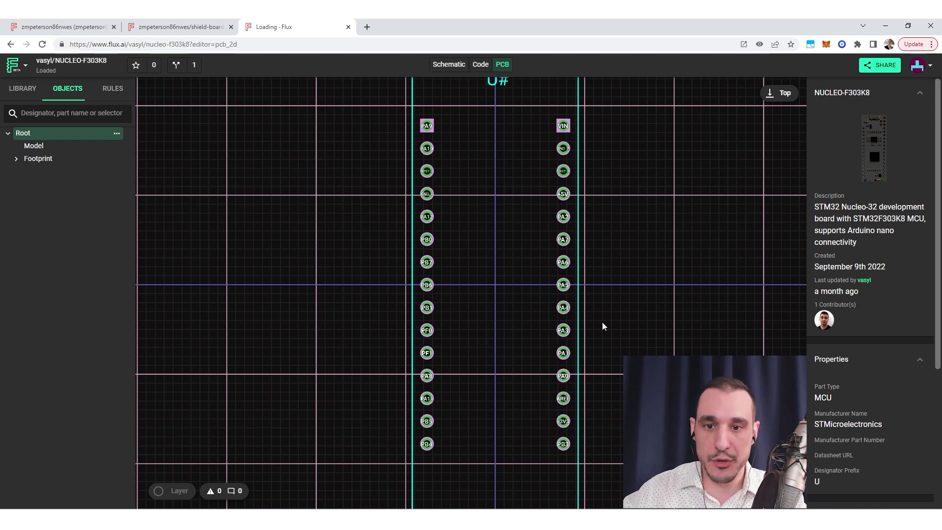
scroll(627, 249, up, 2)
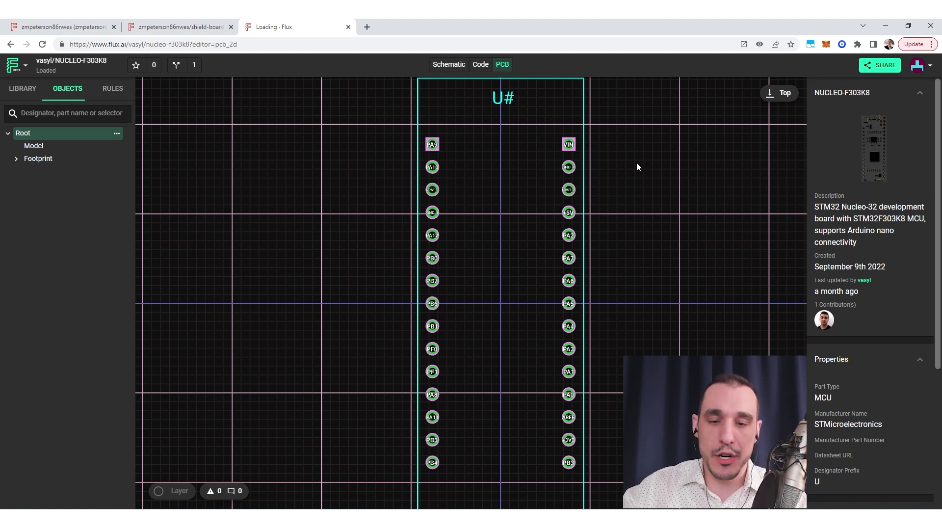
drag(636, 160, 640, 179)
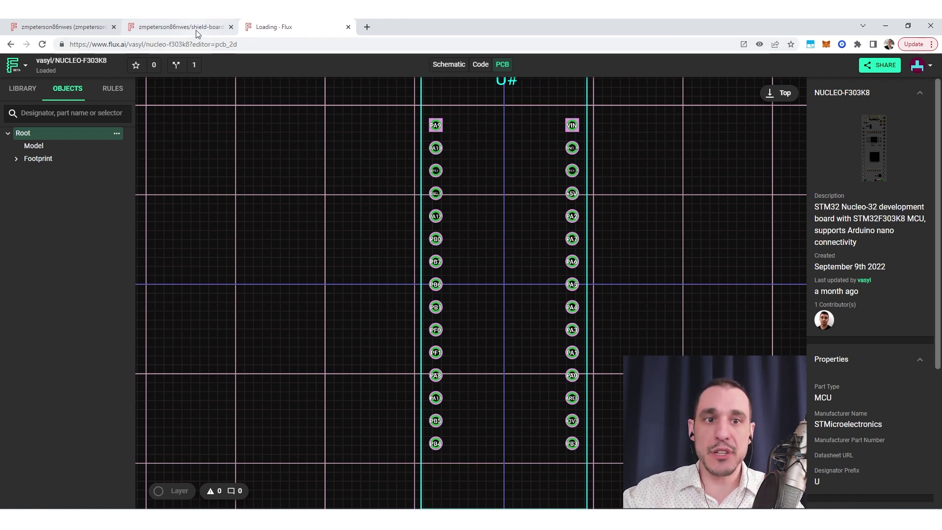
mouse_move(193, 30)
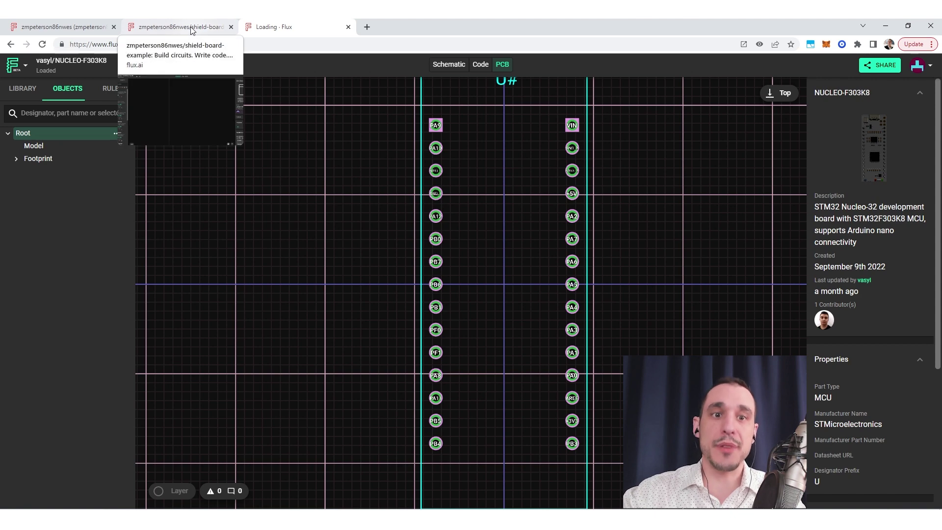
click(191, 28)
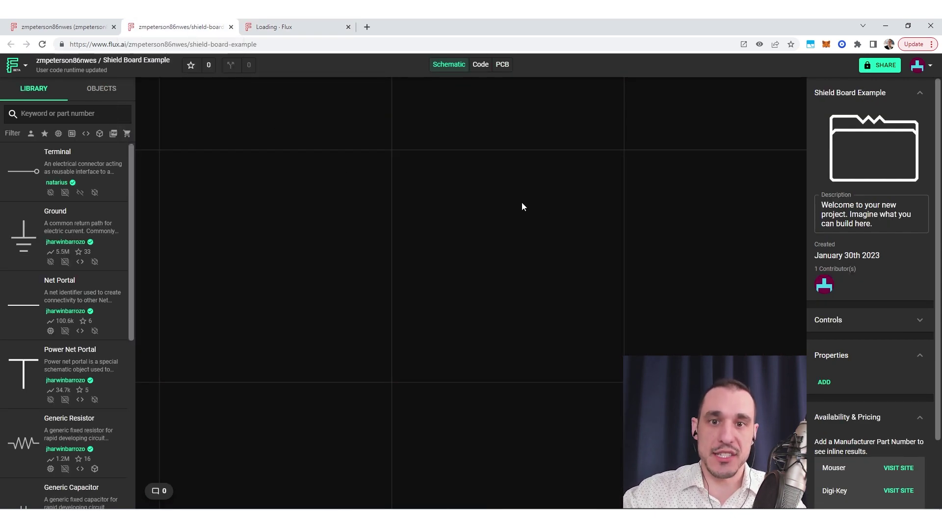
click(273, 27)
drag(55, 60, 108, 60)
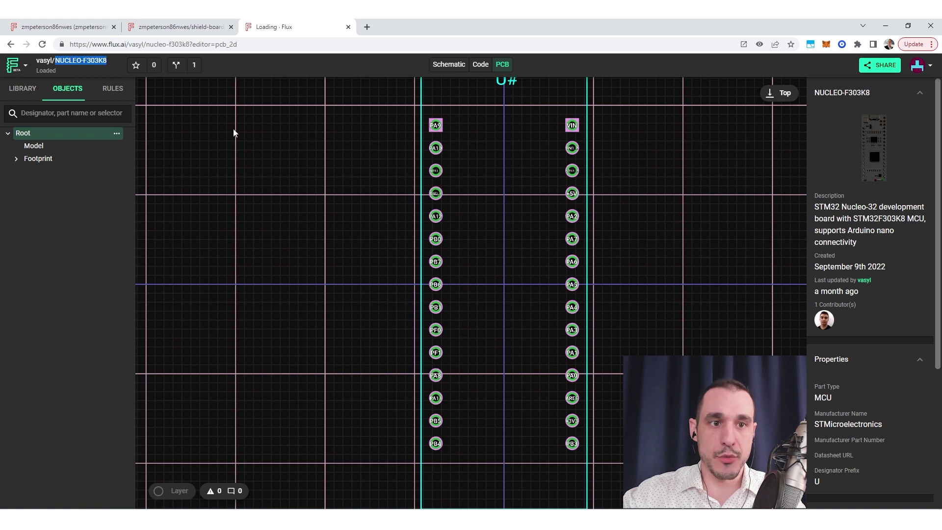
click(260, 144)
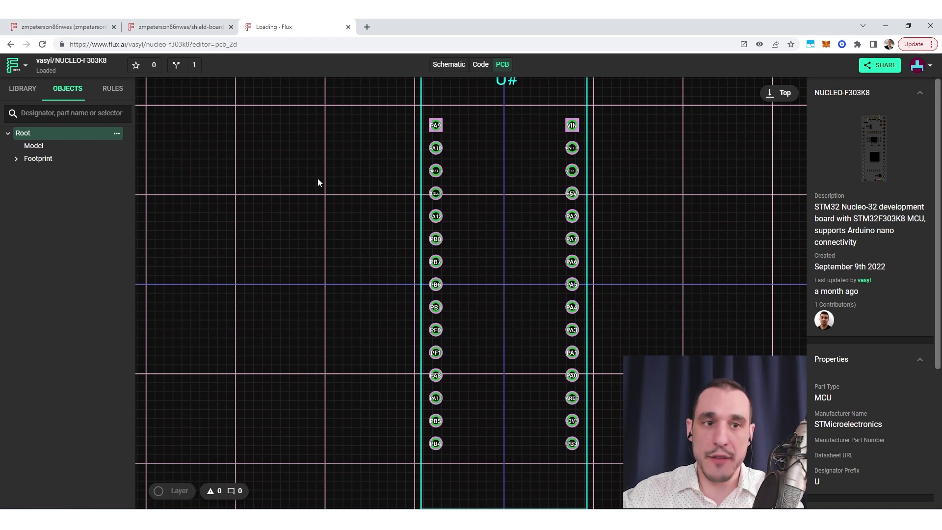
- Copy the part name NUCLEO-F303K8 and search for it in the Shield Board Example project's component library
drag(55, 60, 107, 63)
key(ctrl+c)
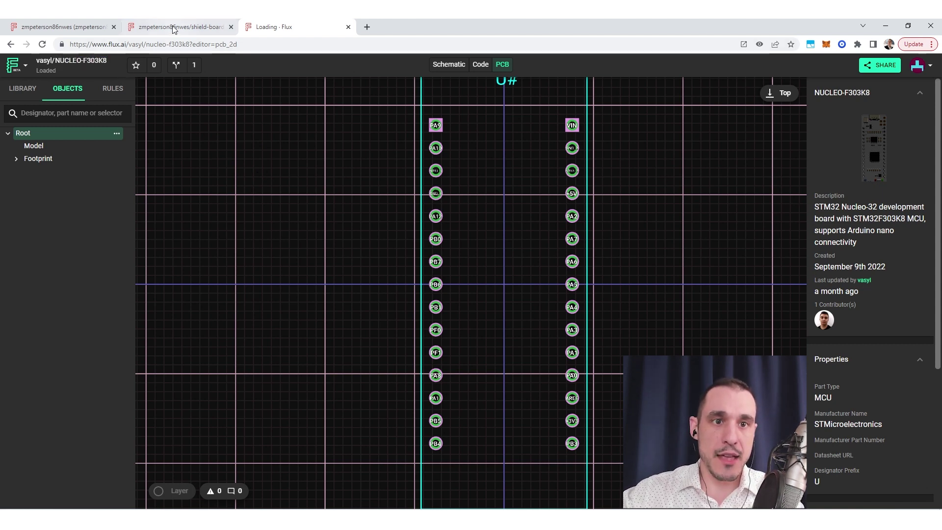
click(138, 27)
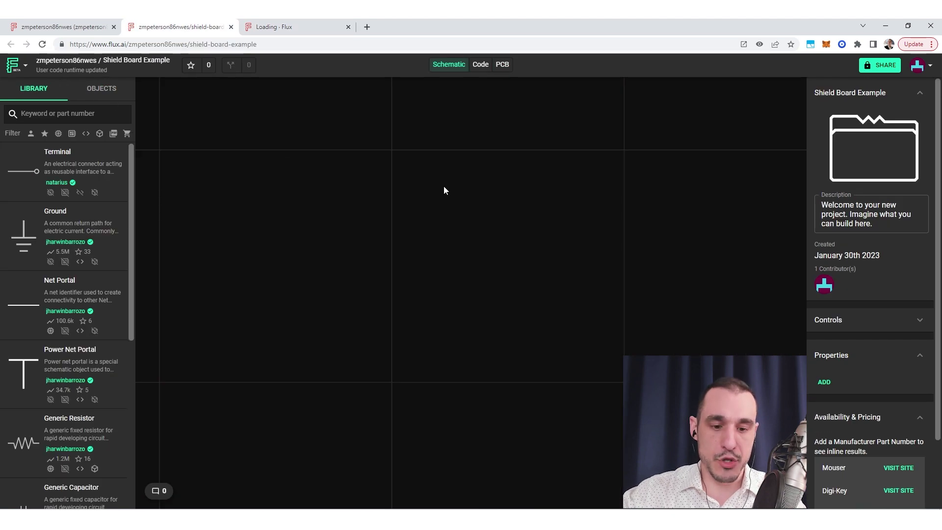
key(ctrl+v)
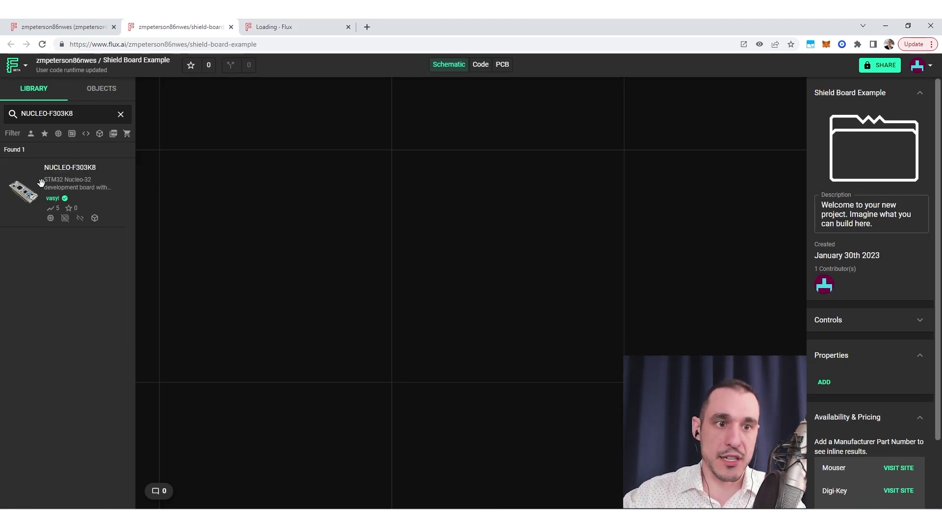
- Place the NUCLEO-F303K8 part in the Shield Board Example schematic
drag(30, 184, 492, 224)
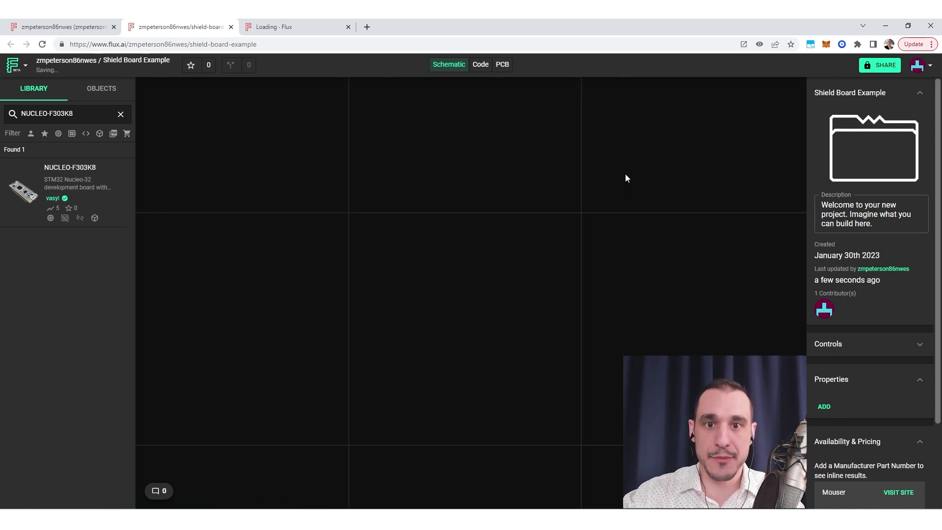
drag(614, 169, 453, 241)
scroll(511, 179, up, 3)
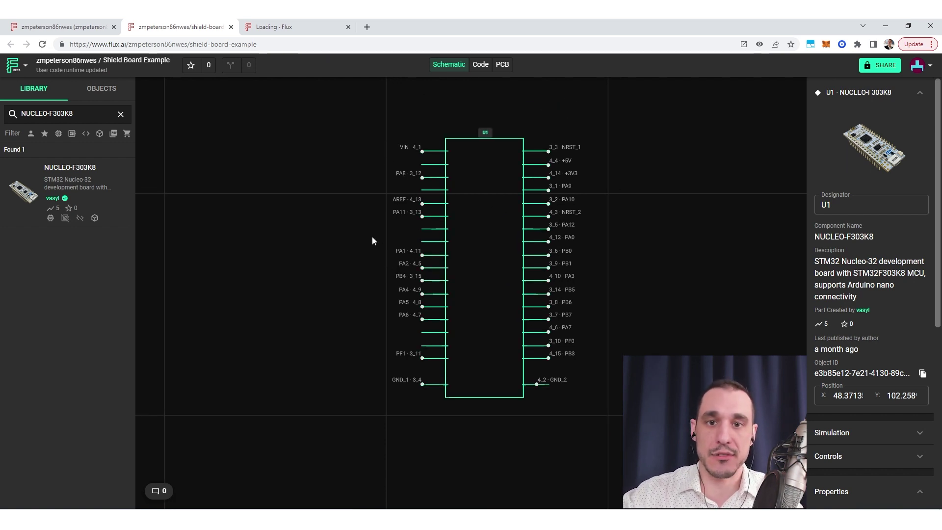
- Show the project's PCB layout and move component U1 into the upper-left corner of the board outline
click(501, 65)
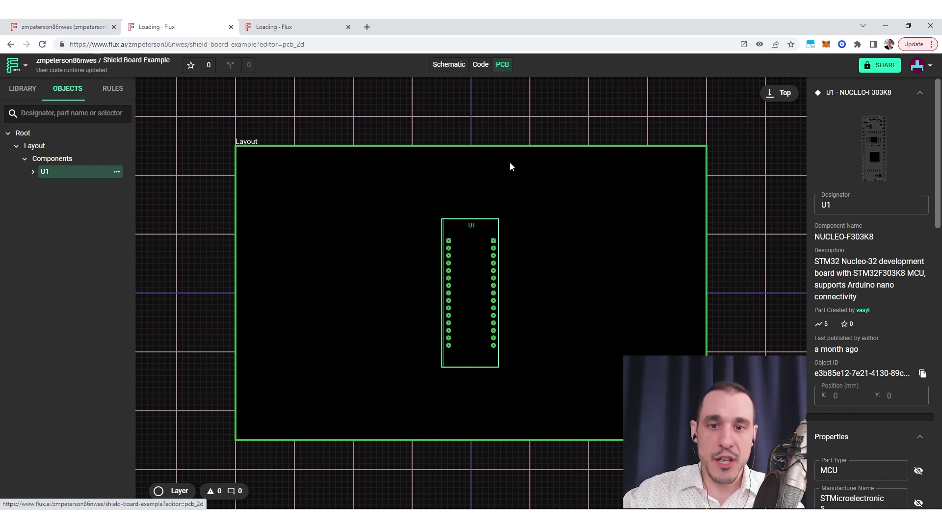
drag(440, 253, 260, 190)
click(648, 269)
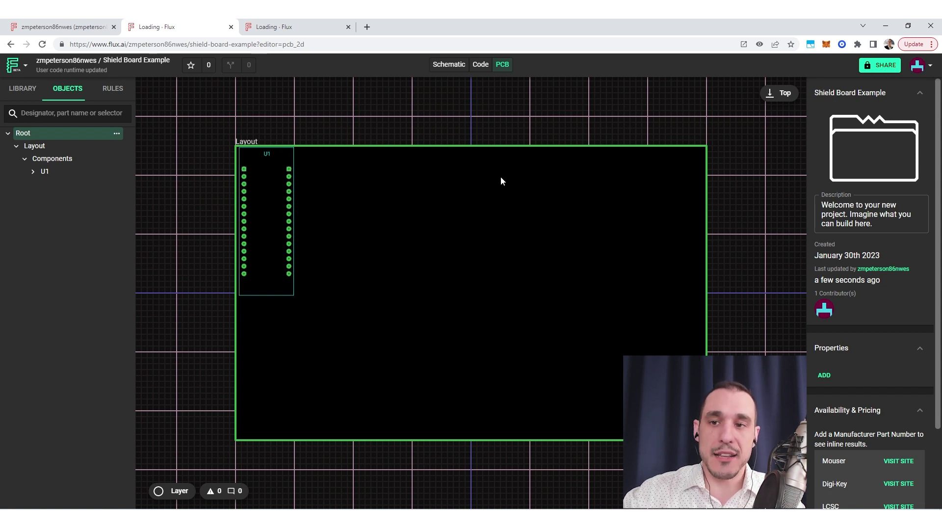
- Add an object-specific Size rule to the Layout object
click(27, 145)
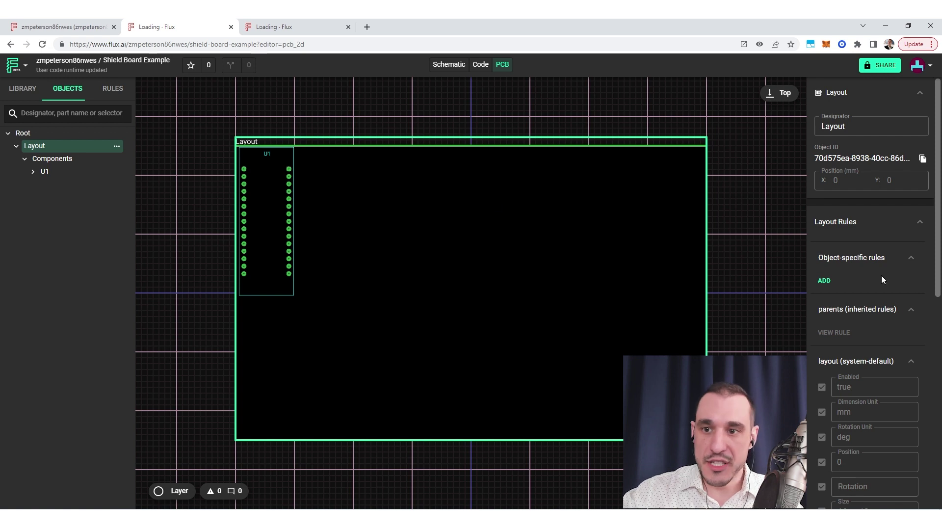
click(824, 281)
scroll(372, 293, down, 5)
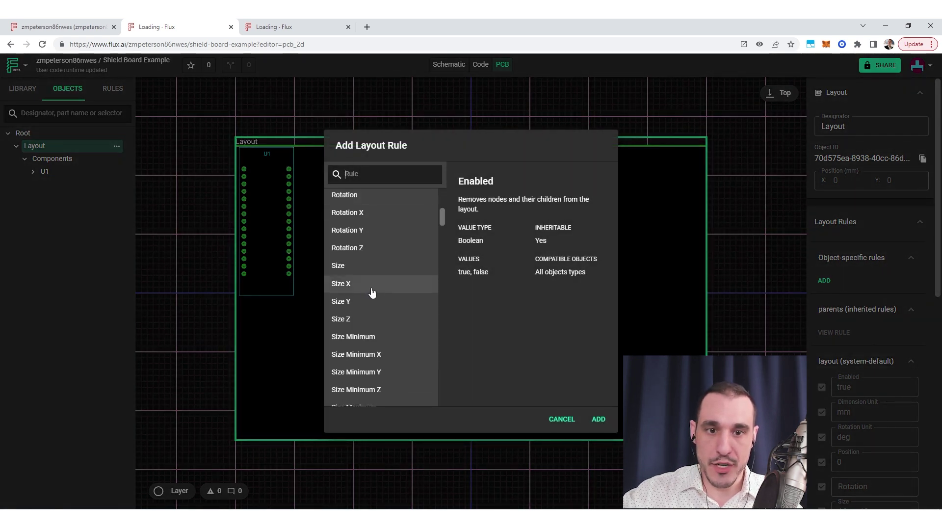
click(350, 268)
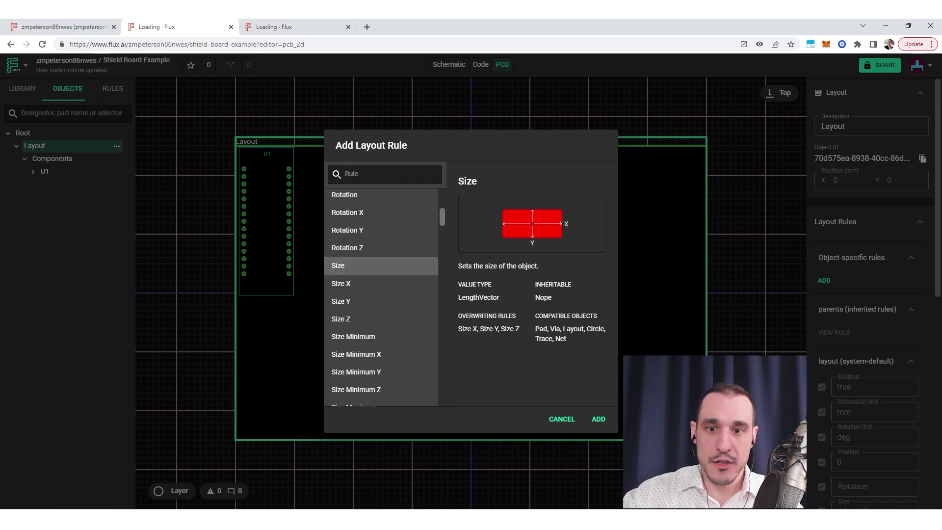
click(598, 421)
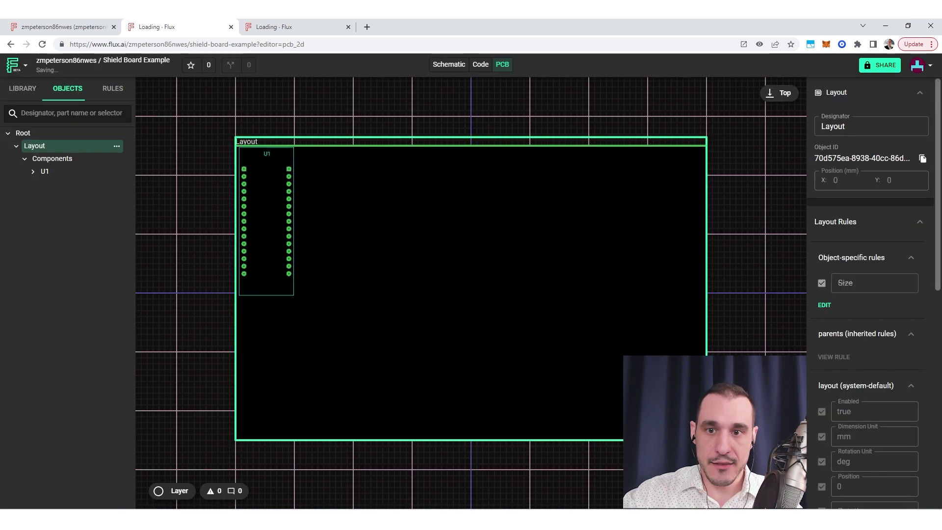
- Set the Layout object's Size rule to 20mm 50mm and keep the rule enabled
click(822, 283)
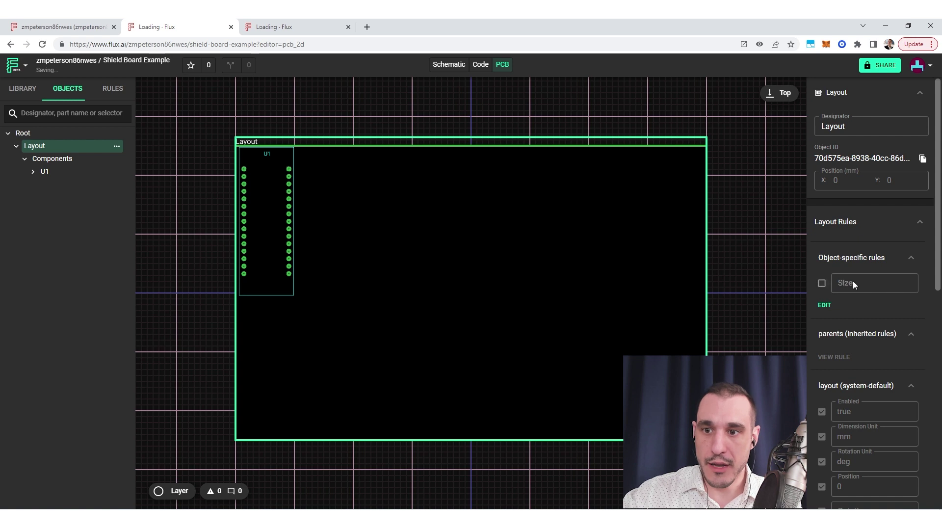
click(822, 283)
click(840, 282)
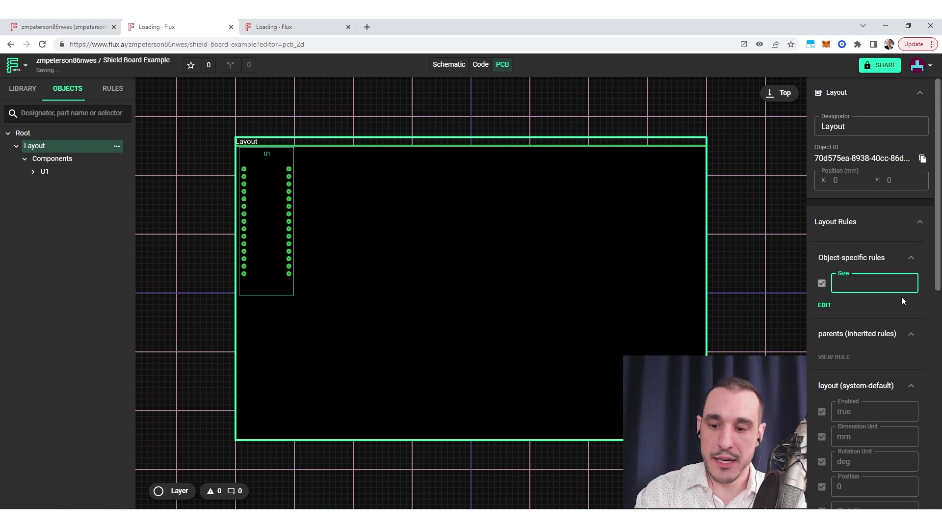
text(20mm)
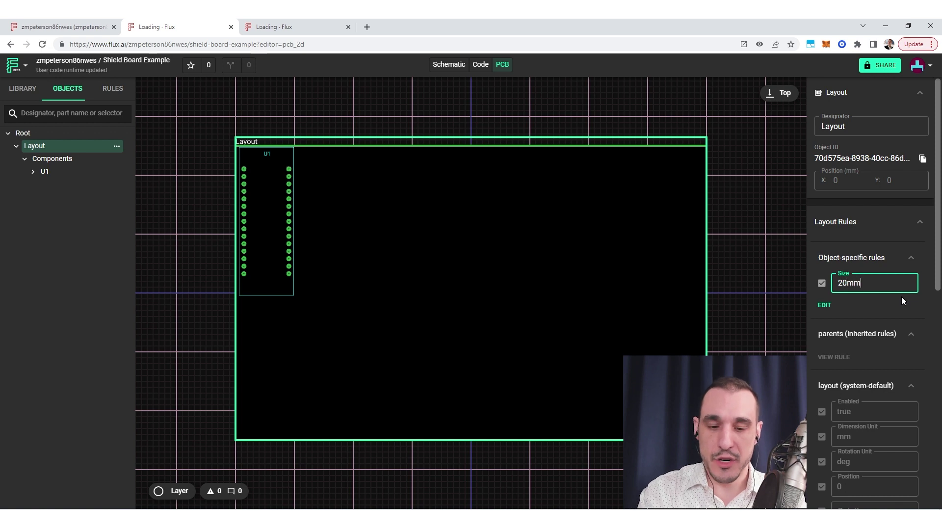
text( 50mm)
key(Return)
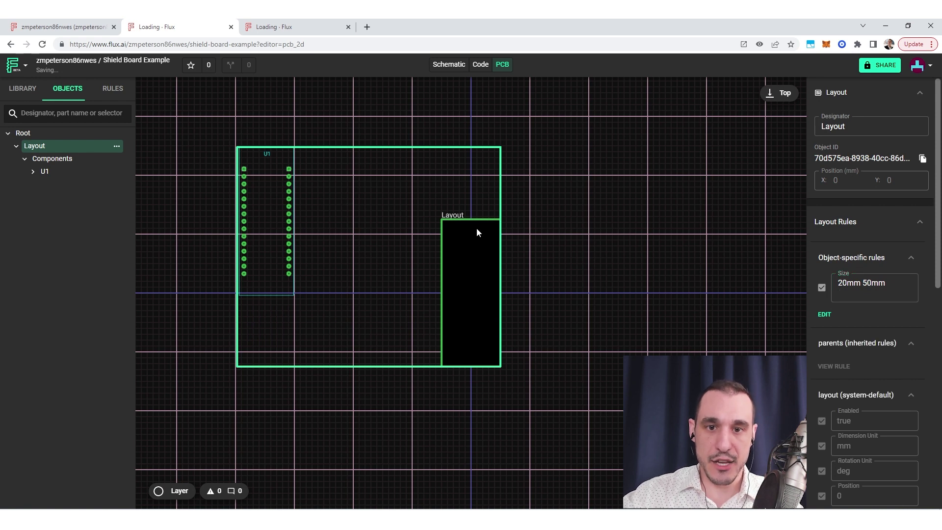
- Move component U1 onto the resized board so that its footprint lines up with the layout outline
click(315, 105)
click(273, 196)
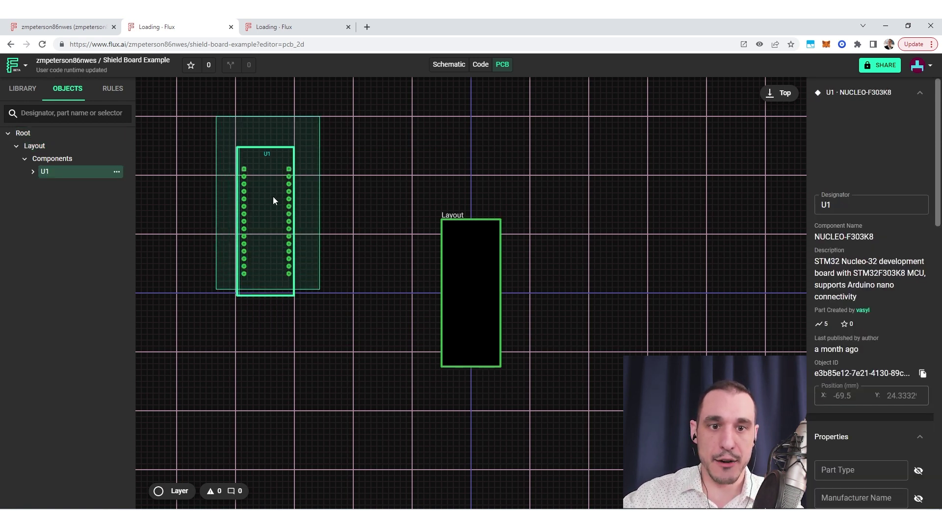
drag(269, 199, 470, 270)
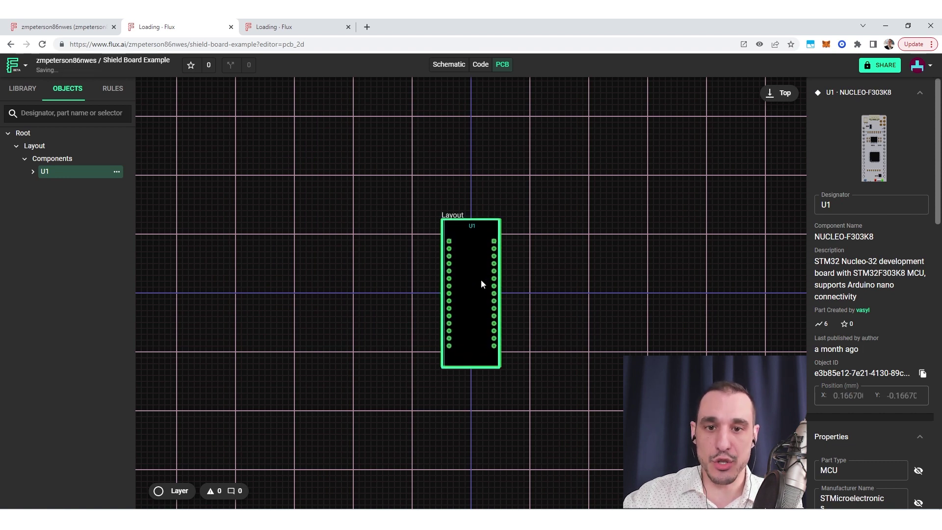
scroll(481, 283, up, 5)
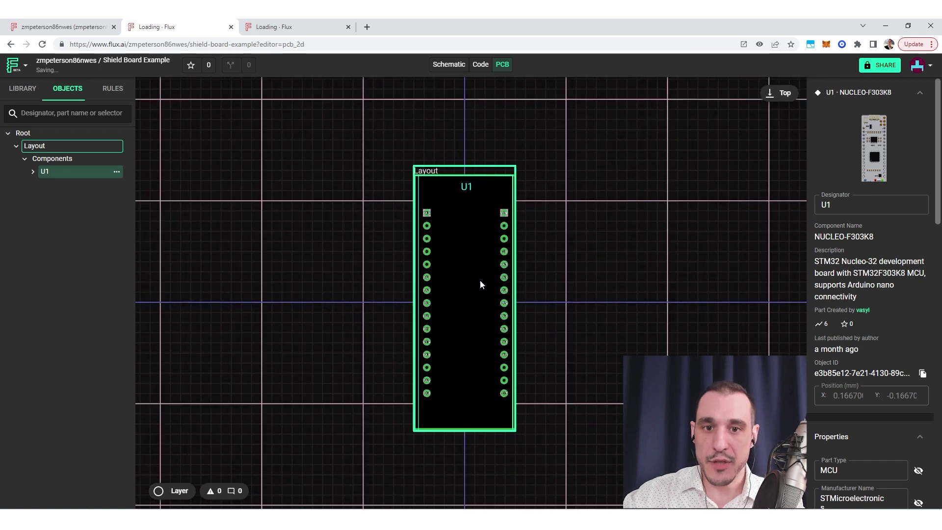
scroll(480, 283, up, 1)
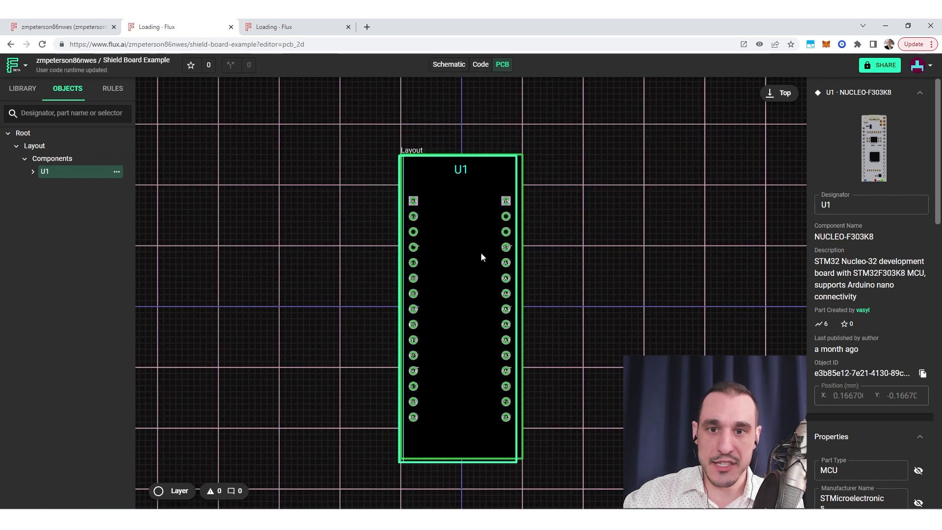
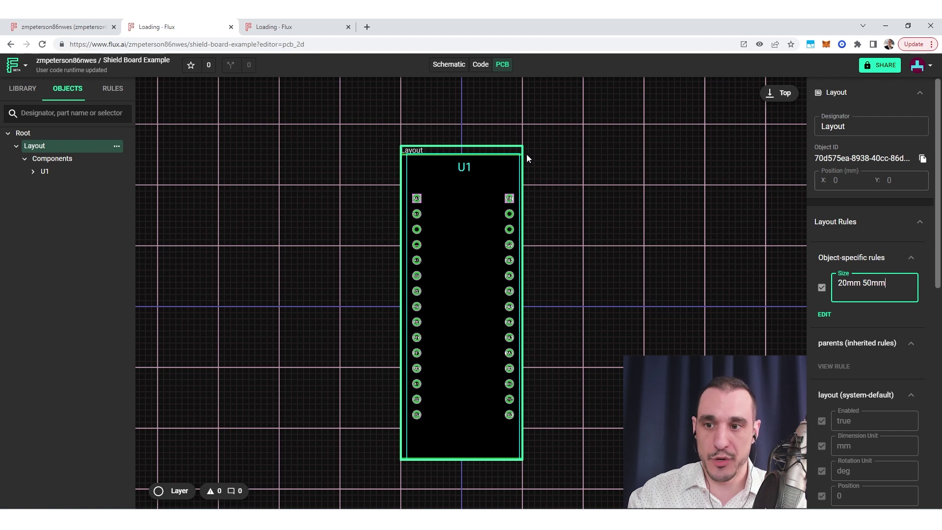
- Set the Layout object's Size rule to 20mm 40mm and deselect the object
click(864, 295)
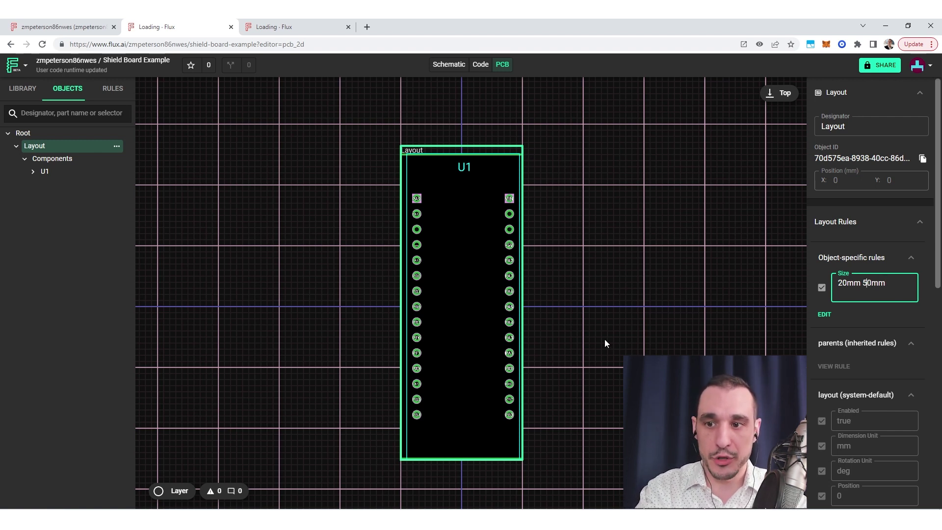
key(BackSpace)
text(4)
key(Return)
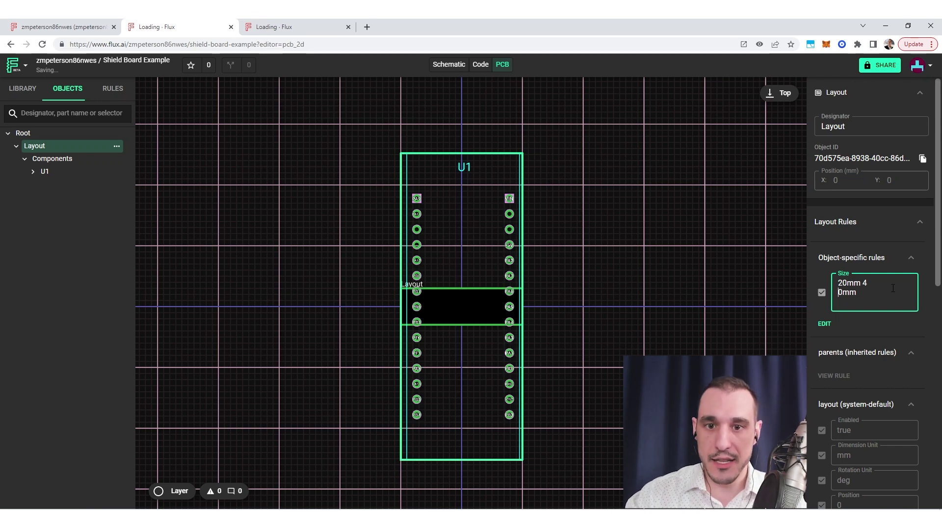
key(BackSpace)
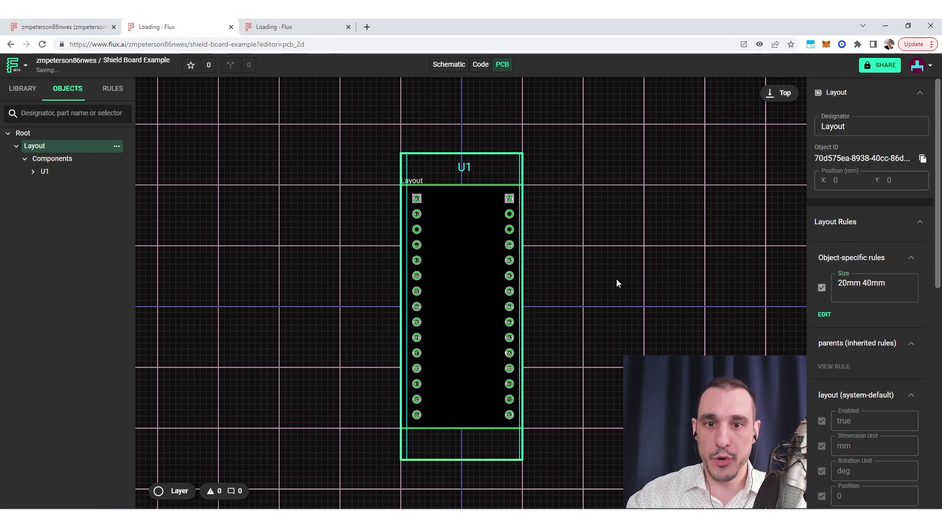
click(619, 279)
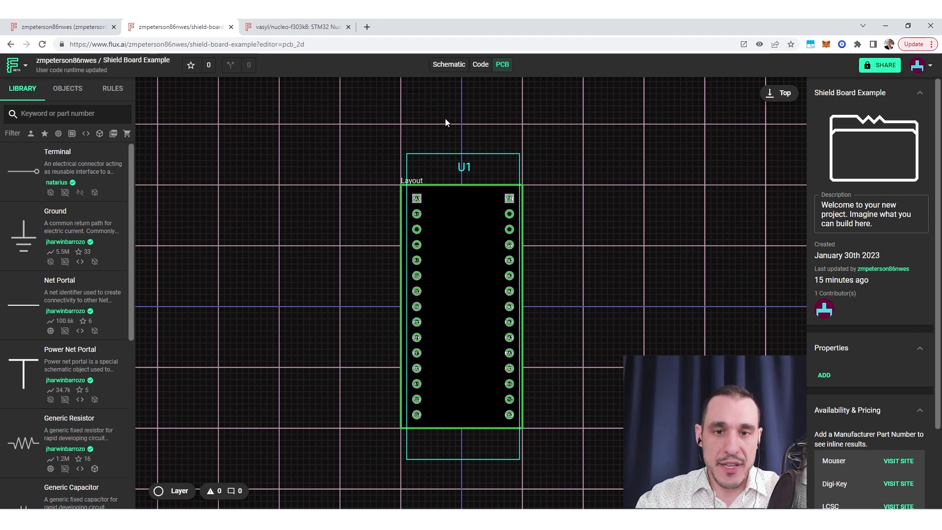
- Create a new project from the nucleo-32-short-template template
click(17, 68)
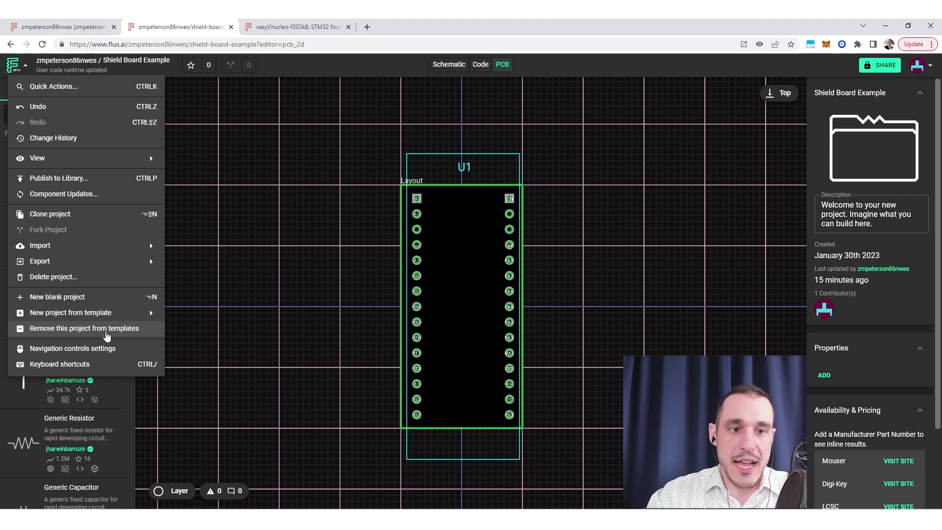
mouse_move(136, 316)
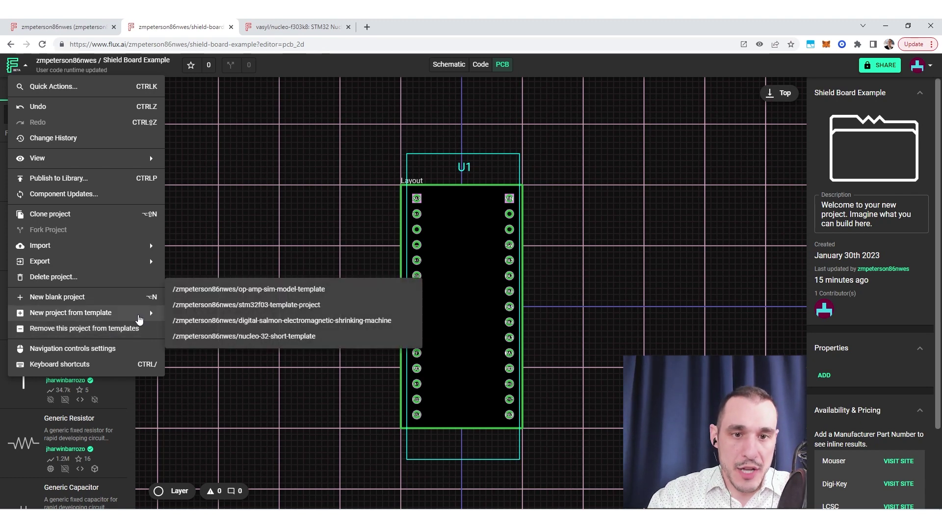
click(293, 340)
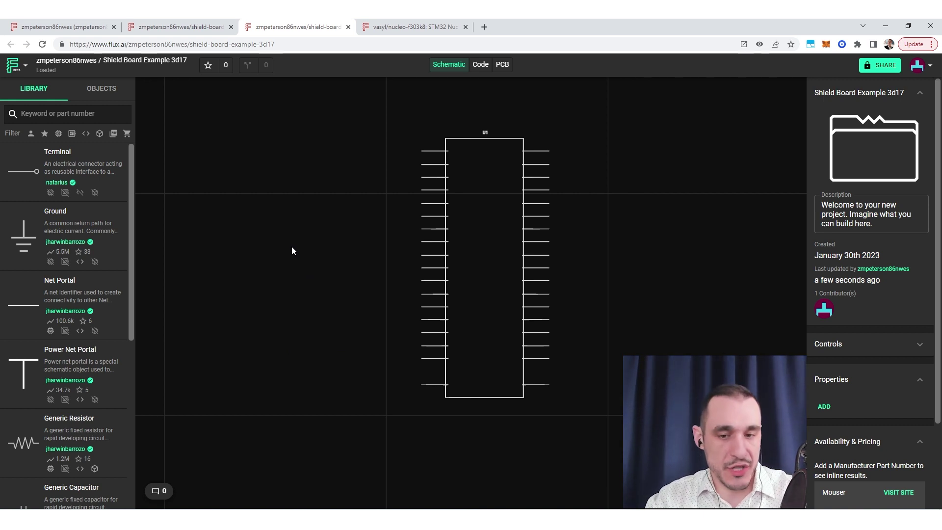
- Return to the original Shield Board Example project and rename it NUCLEO-32-Short-Template
click(206, 27)
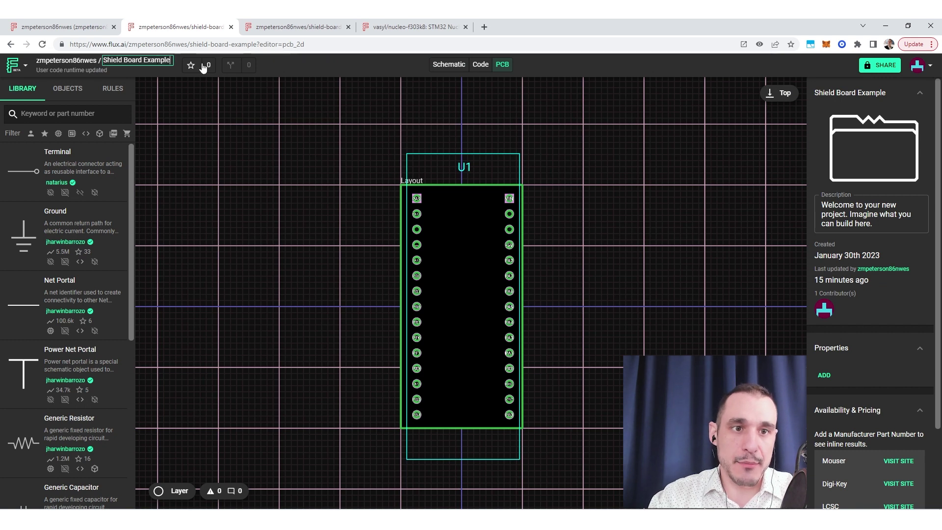
click(161, 60)
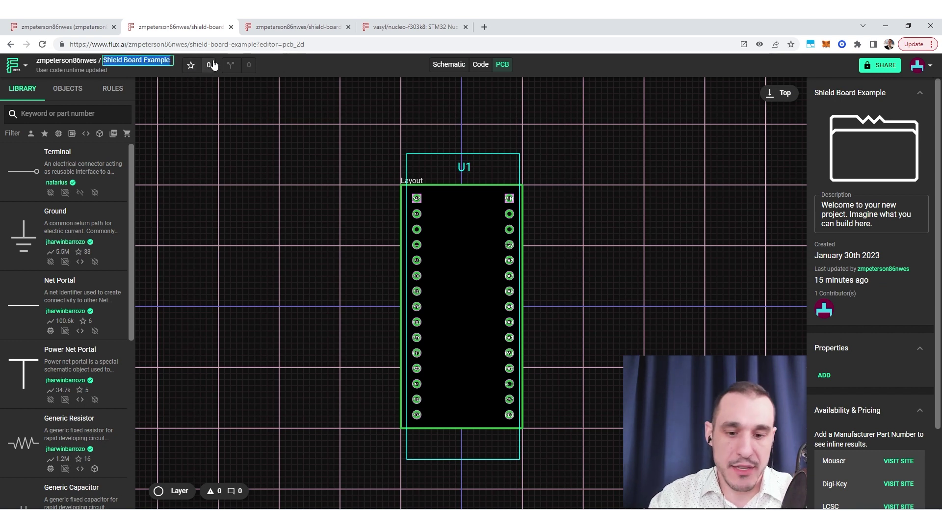
text(NUCLEO)
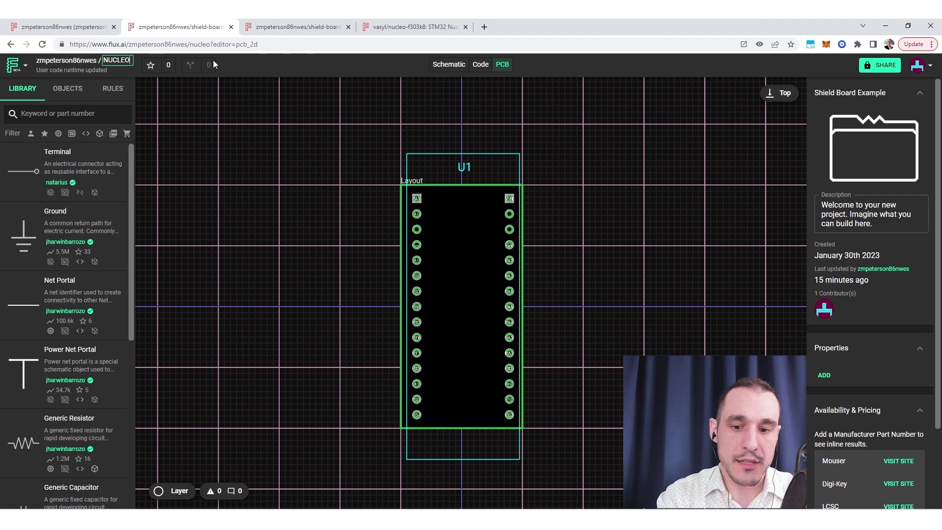
text(-32-S)
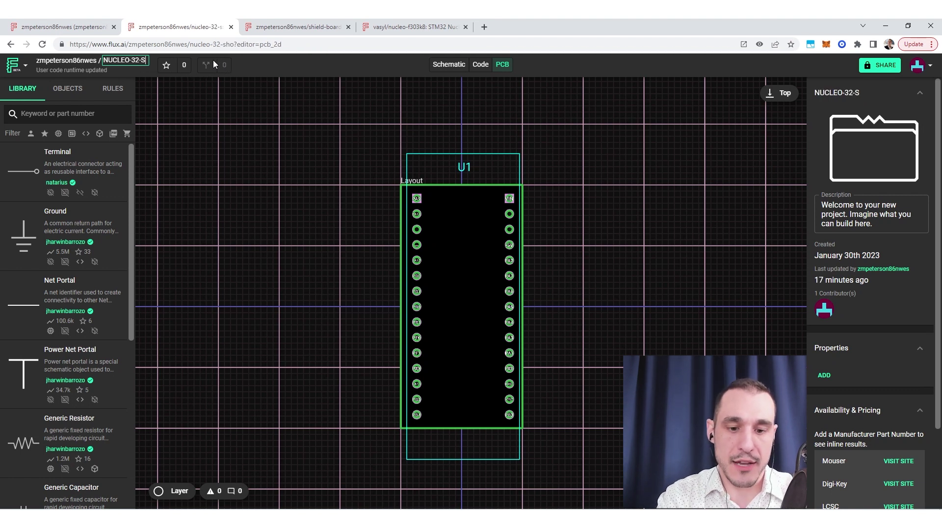
text(hort-Template)
key(Return)
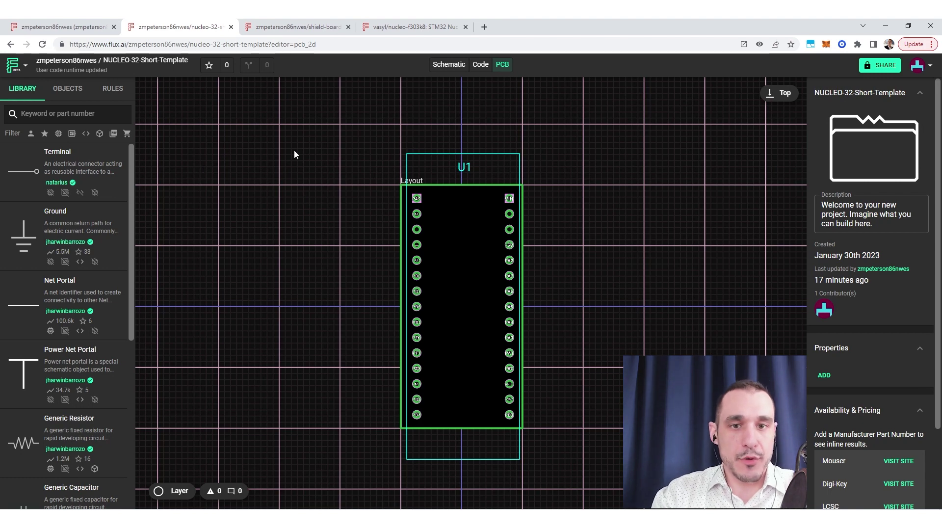
- In the Shield Board Example 3d17 schematic, place a Connector 01x04 Horizontal, a Generic Inductor and a Generic Capacitor beside U1
click(295, 21)
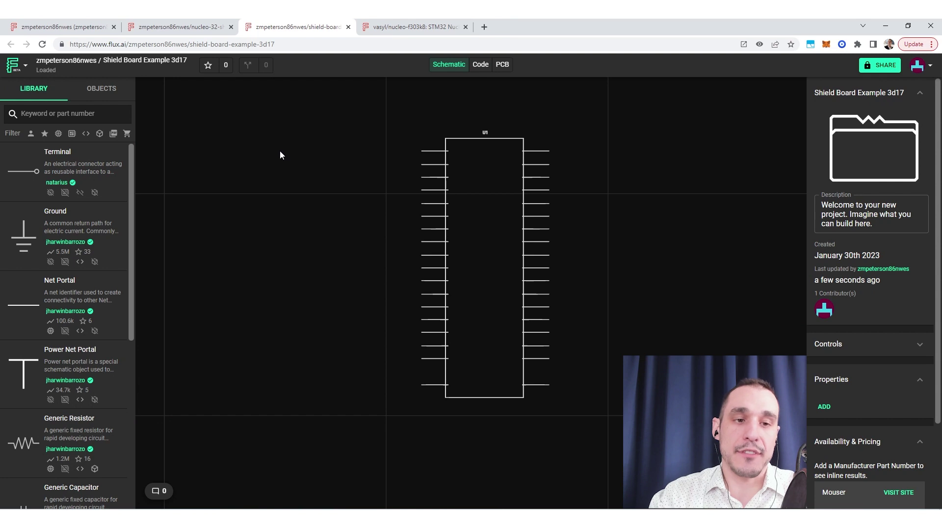
scroll(59, 363, down, 5)
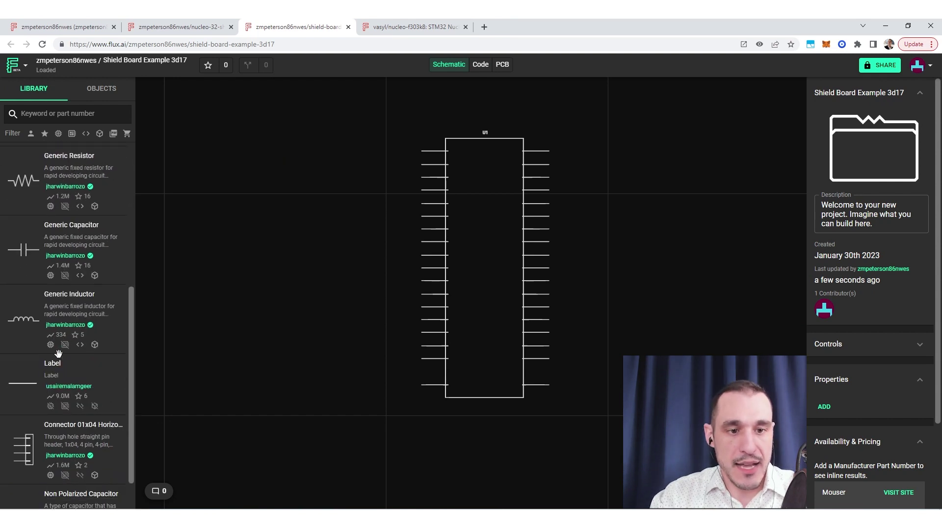
drag(43, 400, 314, 289)
drag(6, 273, 314, 176)
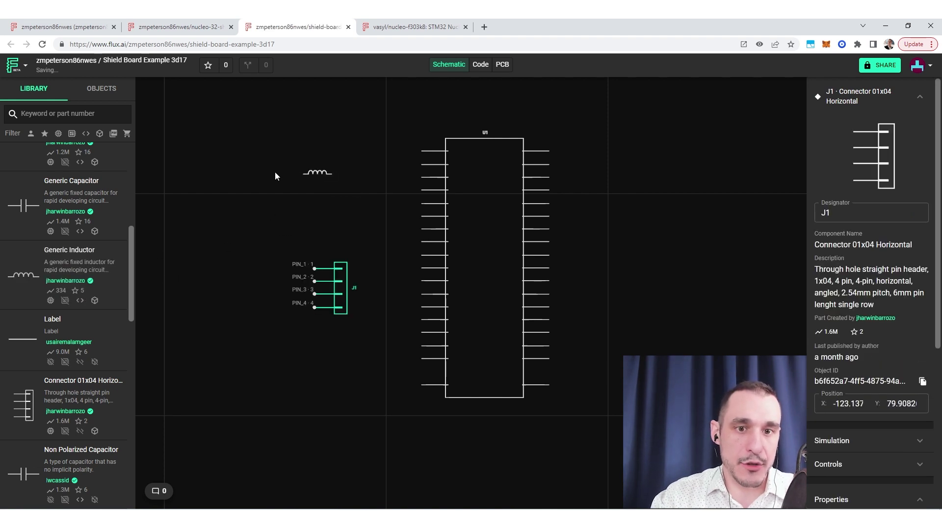
drag(6, 206, 289, 219)
scroll(56, 385, down, 9)
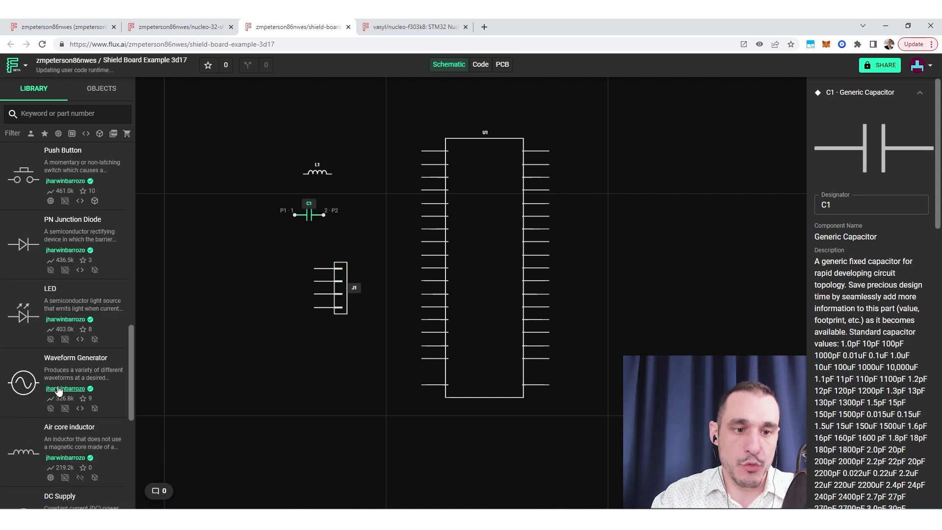
- Show the new project's PCB layout and move C1 and L1 between U1's two pin rows in the board's upper half
click(507, 67)
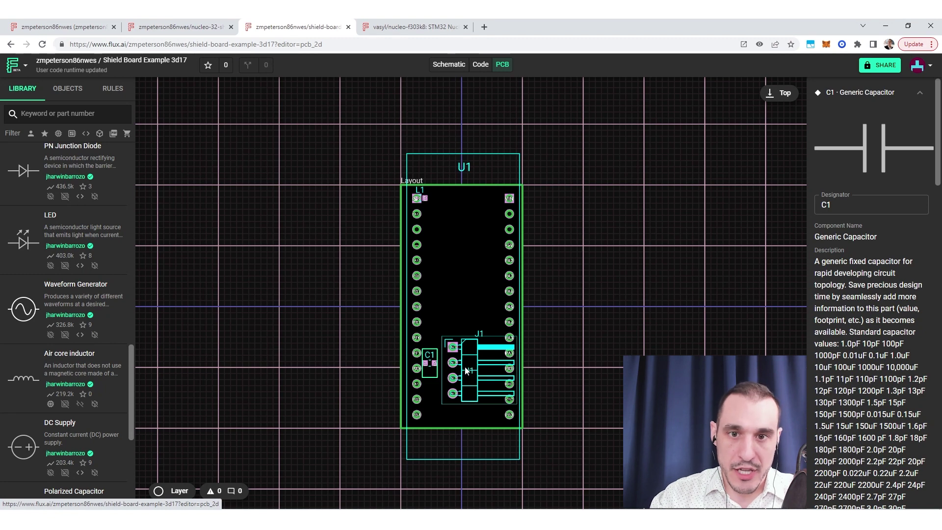
drag(428, 358, 476, 261)
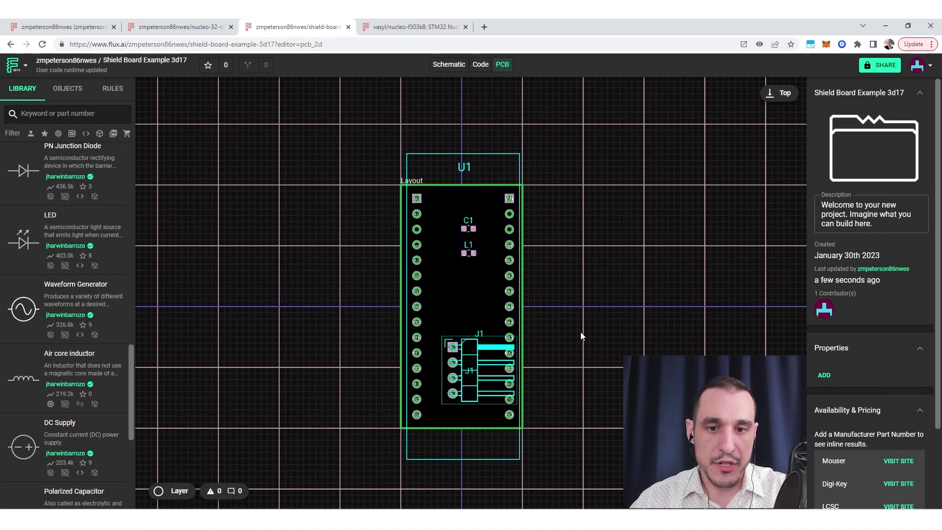
click(471, 373)
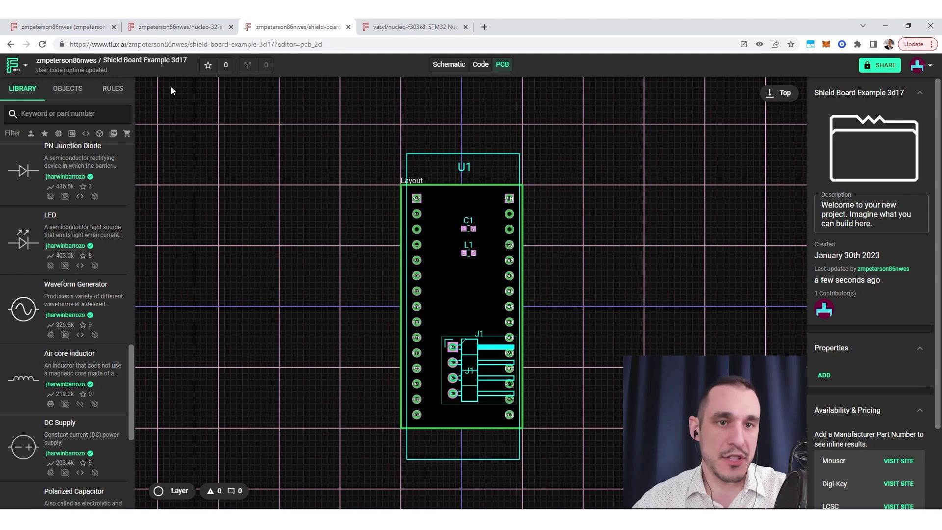
- Review the template project, then check which templates the profile overview offers for starting a new project
click(176, 27)
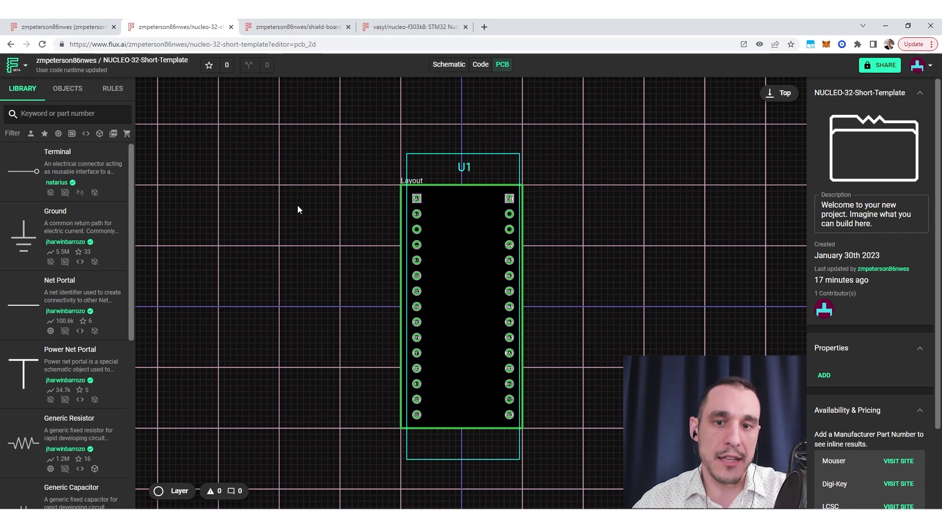
click(78, 28)
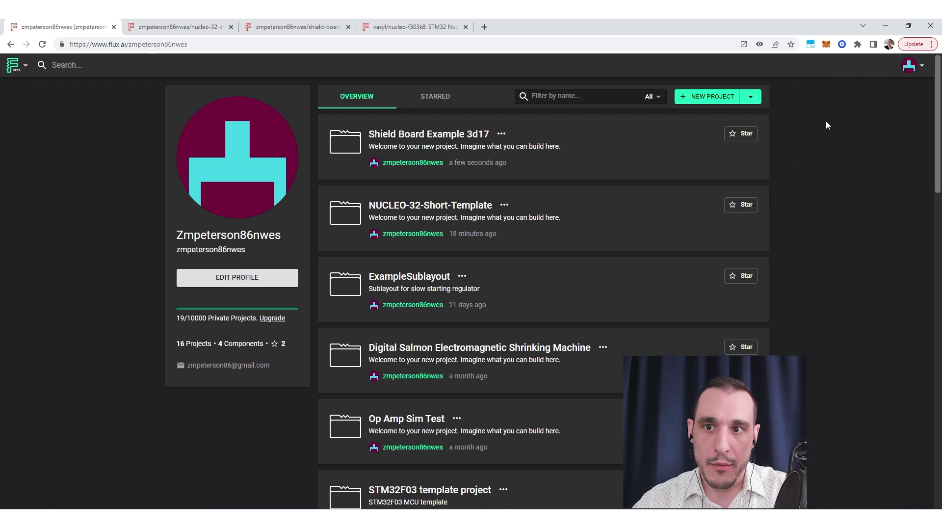
click(752, 98)
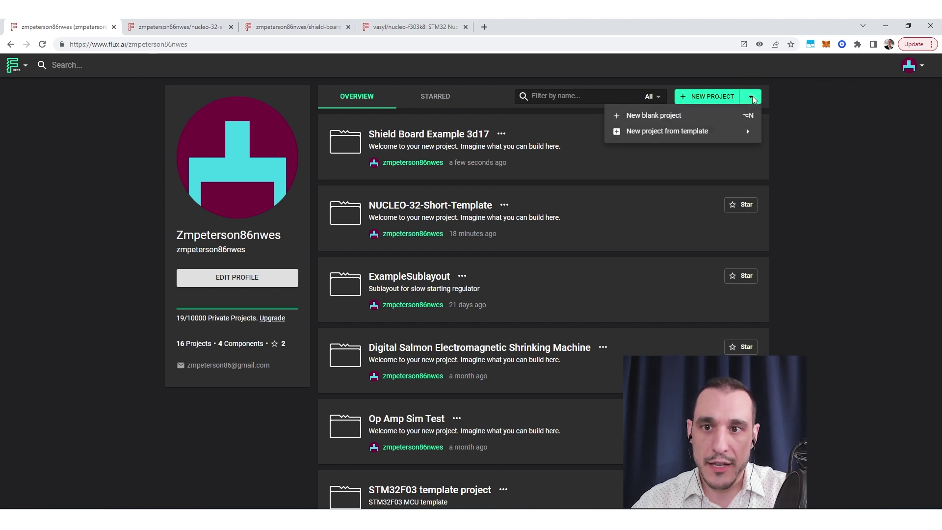
mouse_move(741, 136)
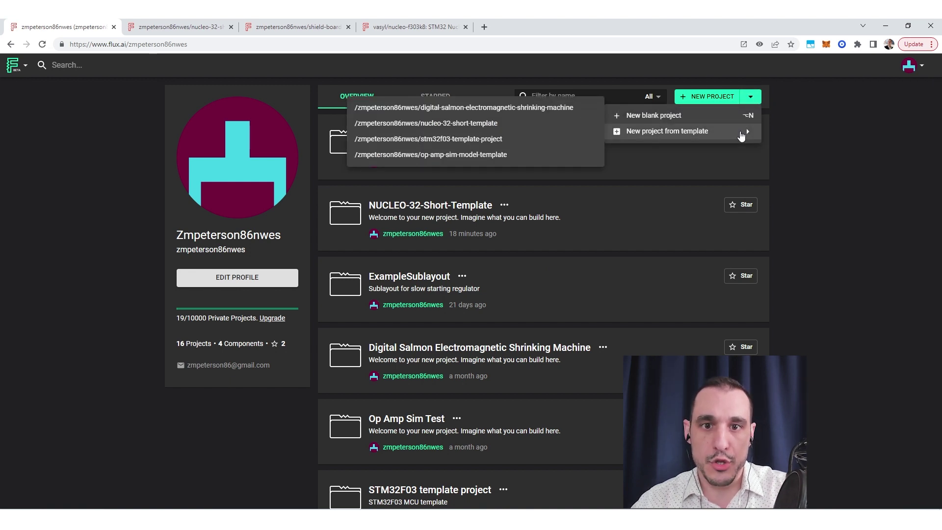
click(519, 113)
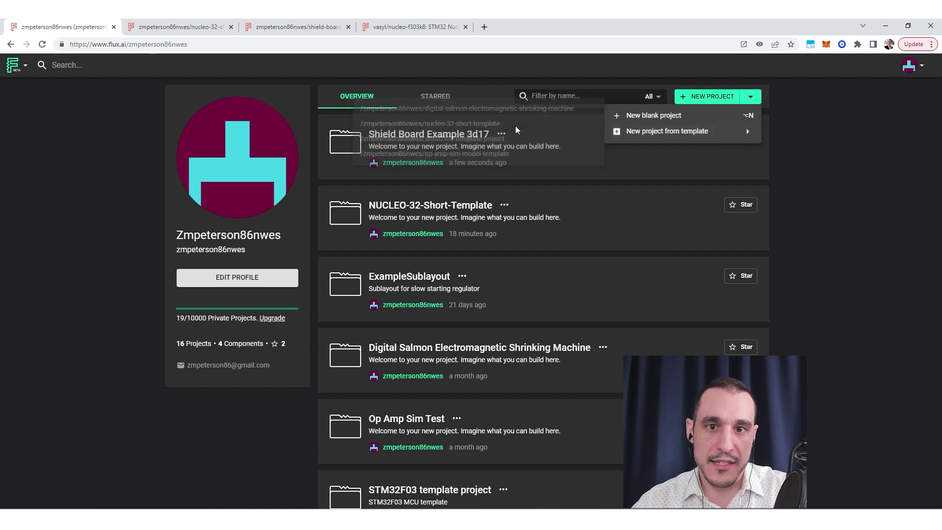
click(894, 135)
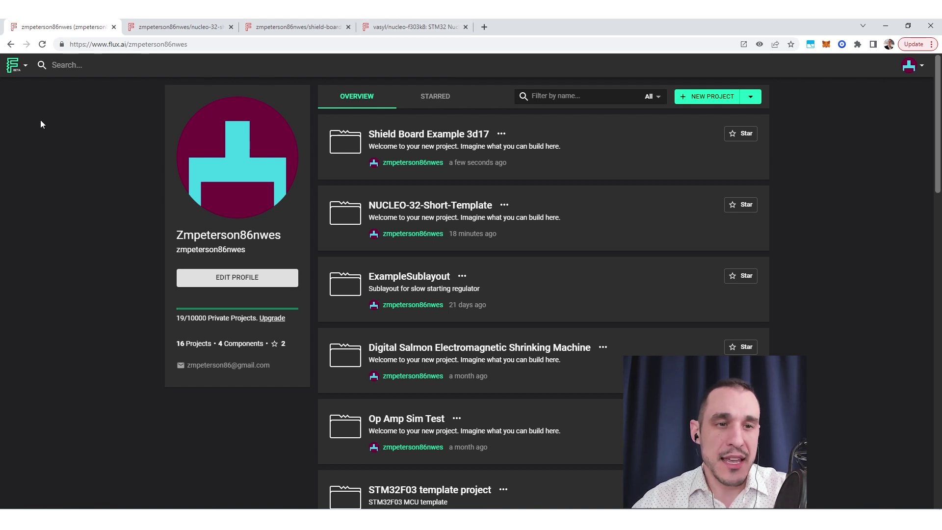
- Search from the profile page for "nucleo32 template" and open the vasyl/nucleo-32-shield-template project
click(73, 64)
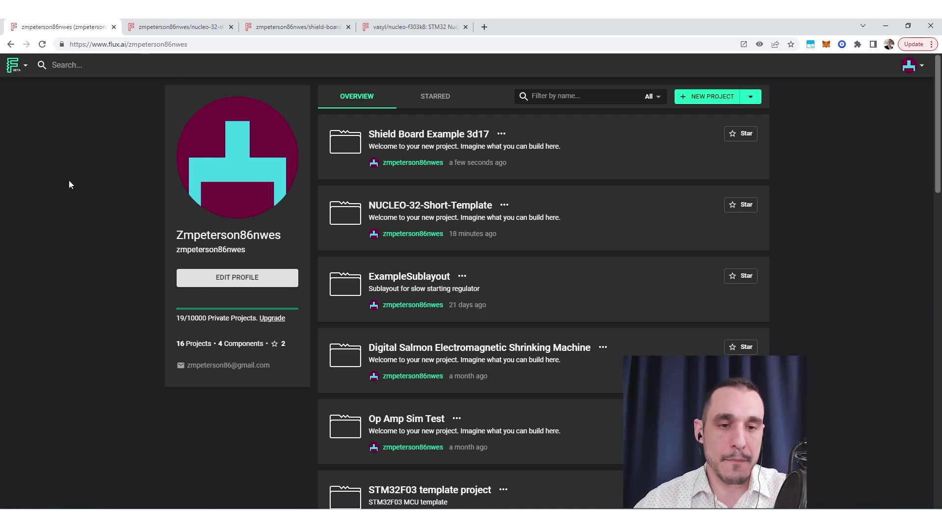
click(183, 27)
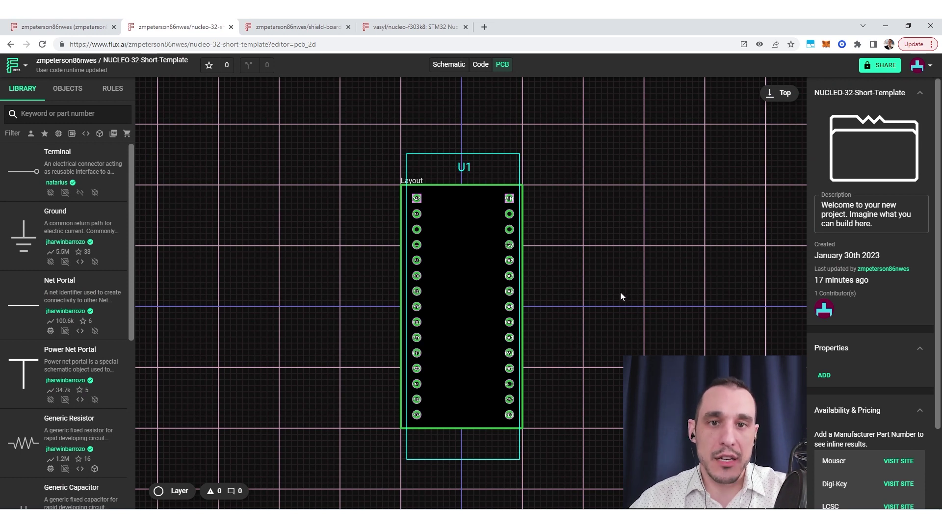
click(41, 25)
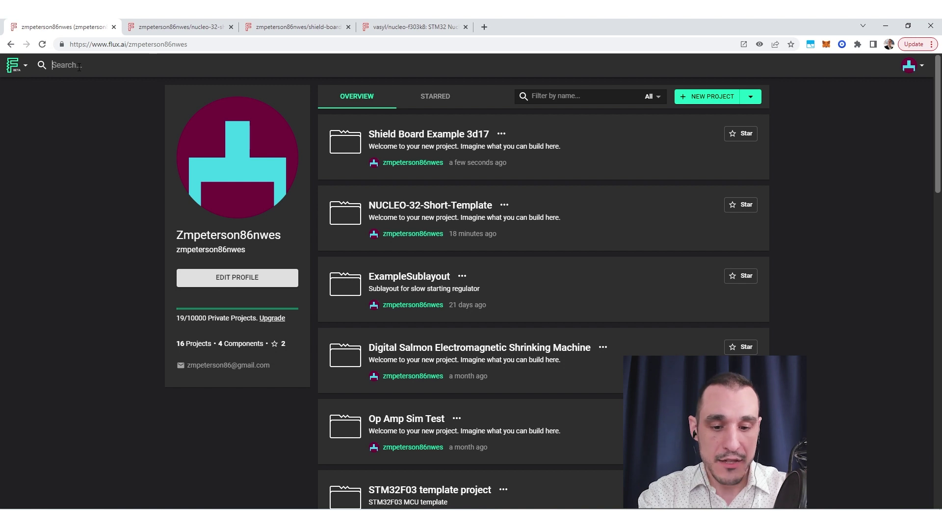
text(nucle)
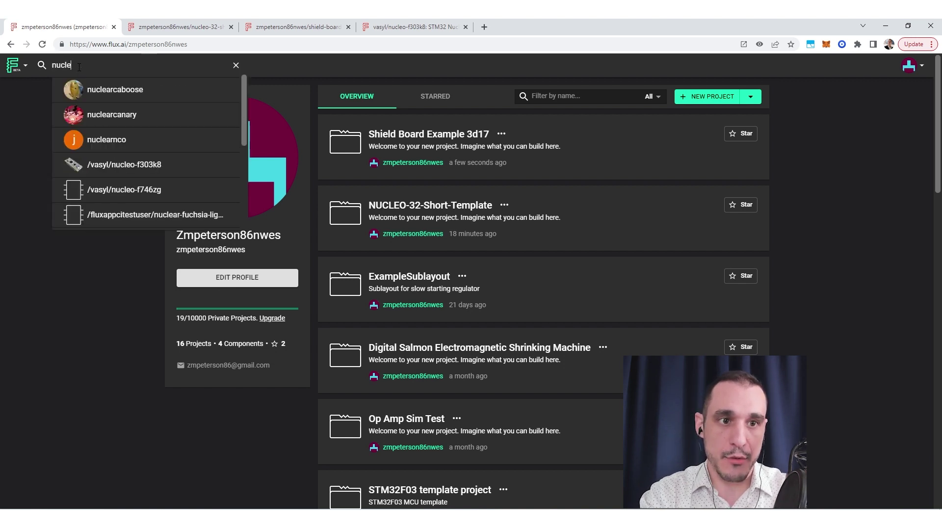
text(o32 t)
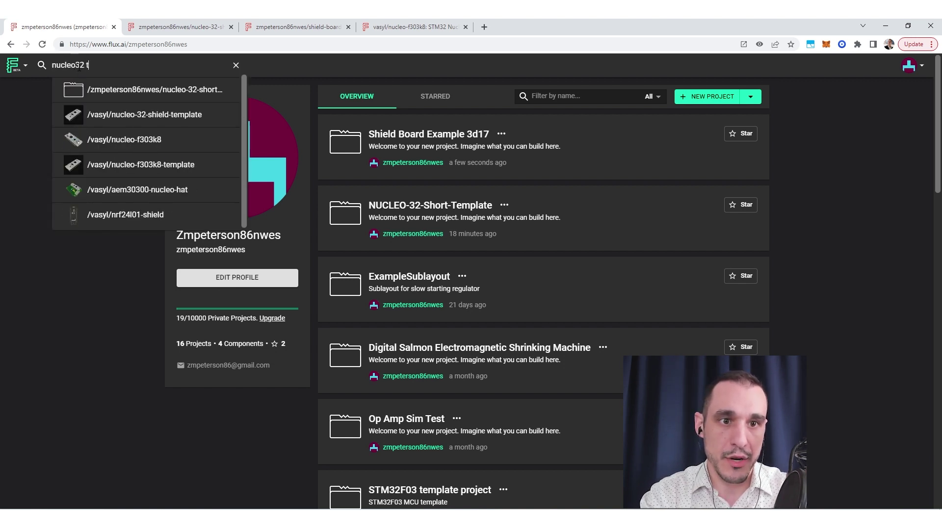
text(emplate)
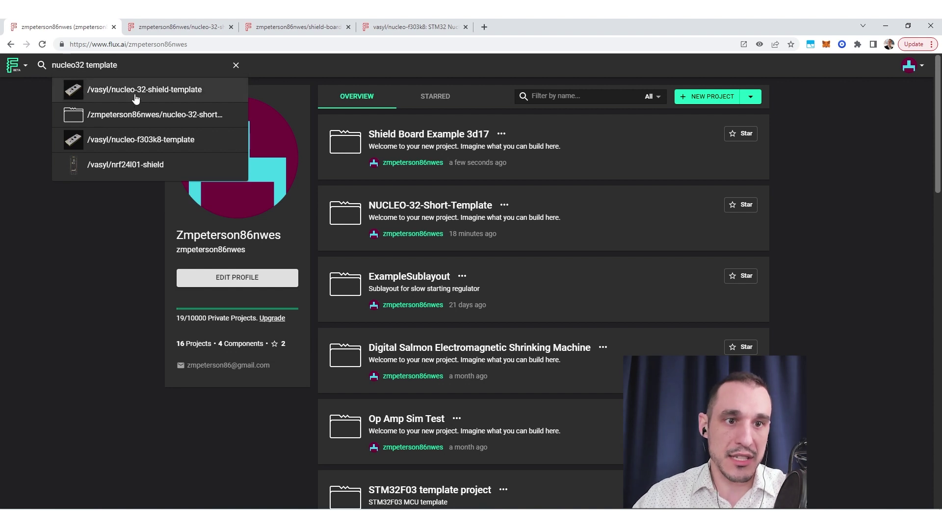
click(175, 90)
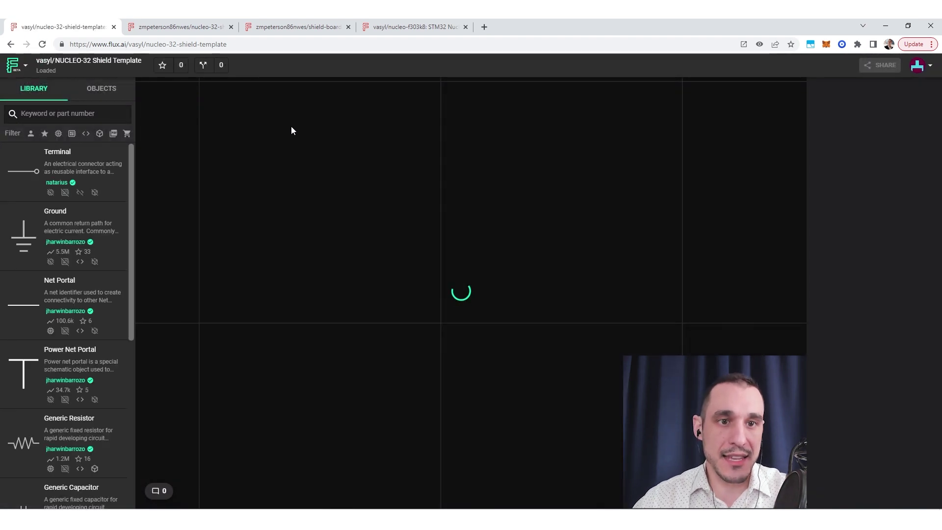
- Check the PCB layout of the public NUCLEO-32 Shield Template, then clone the project
click(25, 67)
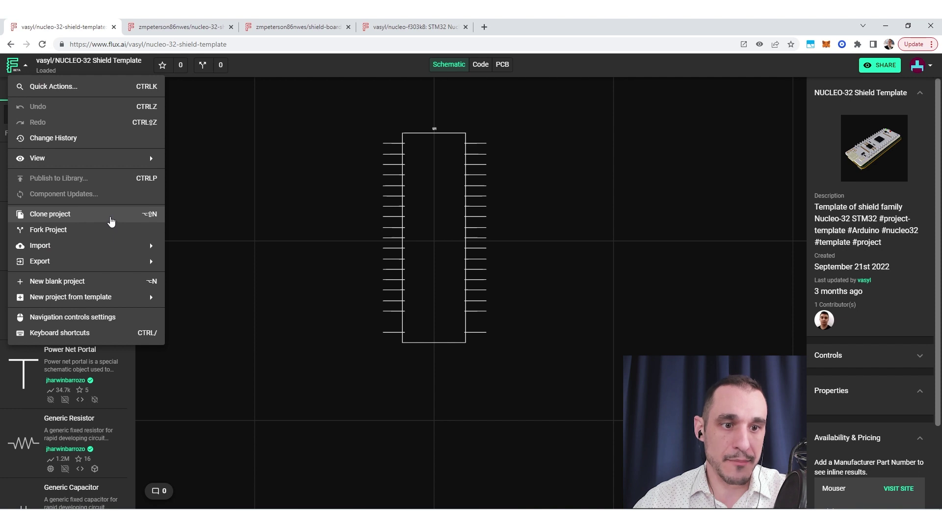
click(601, 86)
click(501, 64)
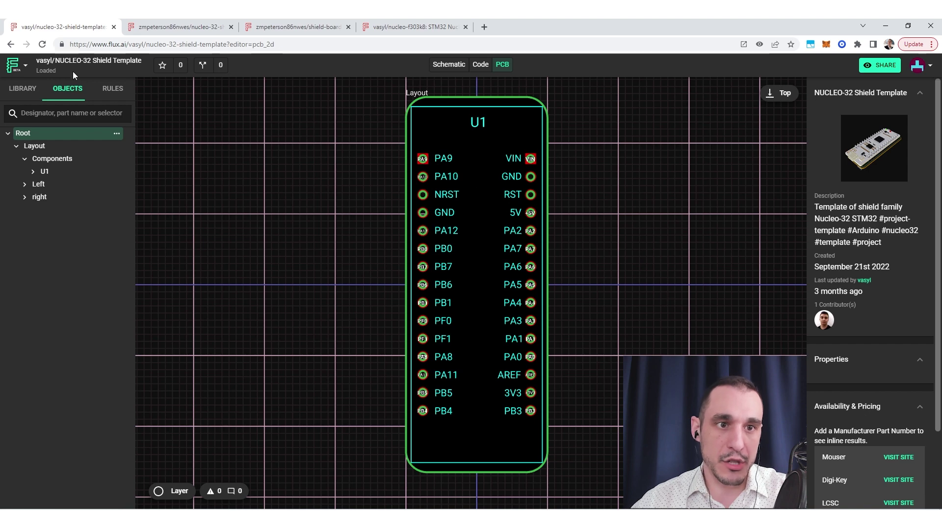
click(18, 66)
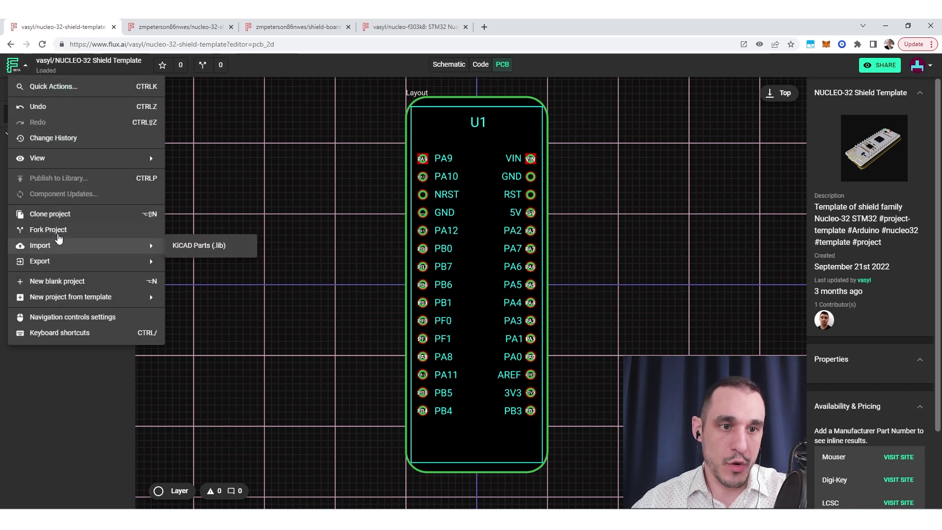
click(70, 220)
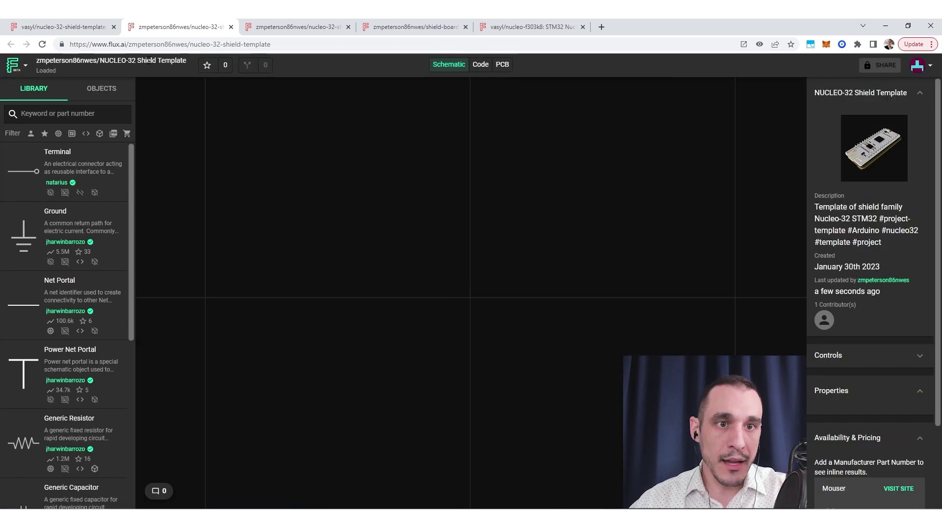
- Rename the cloned project as NUCLEO-32 Standard Shield
click(190, 60)
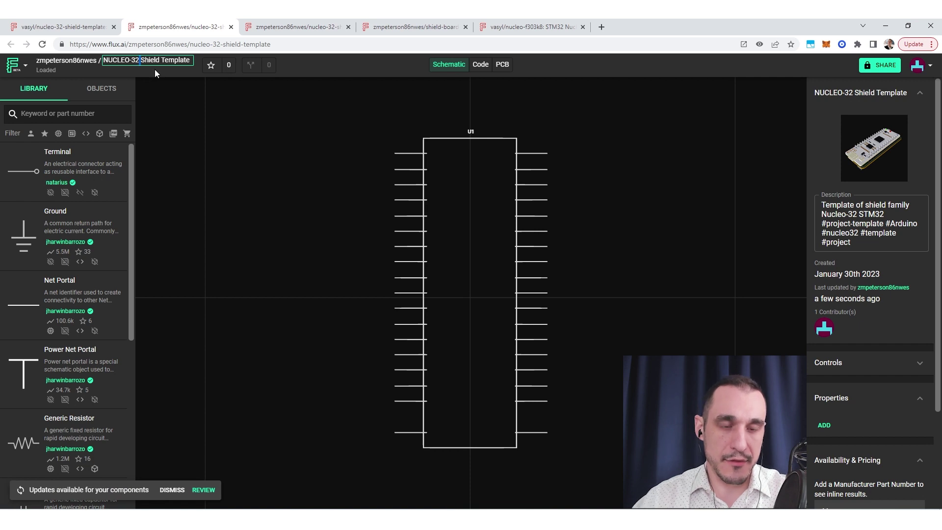
text(Standard)
key(End)
key(ctrl+shift+Left)
key(BackSpace)
key(BackSpace)
click(293, 164)
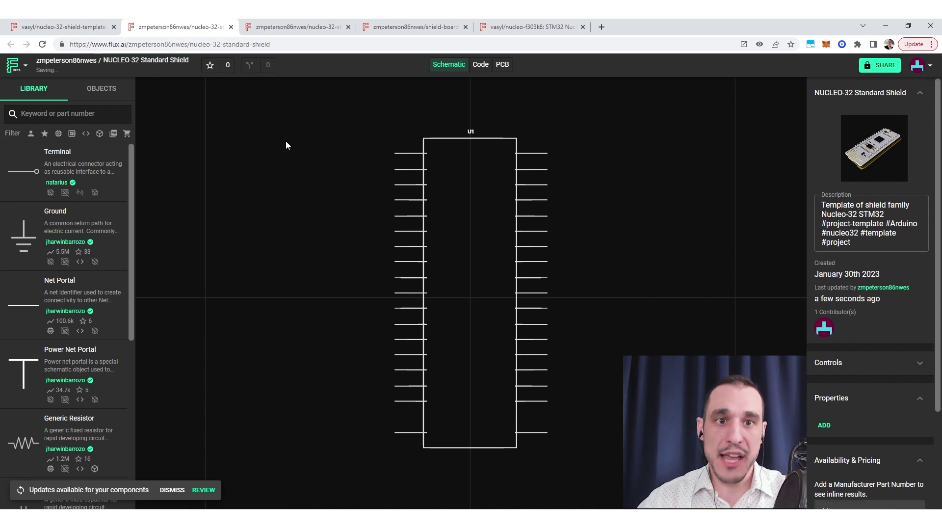
- Place a Generic Resistor in the schematic to the left of U1 and an LED below the resistor
drag(23, 442, 331, 295)
scroll(88, 359, down, 10)
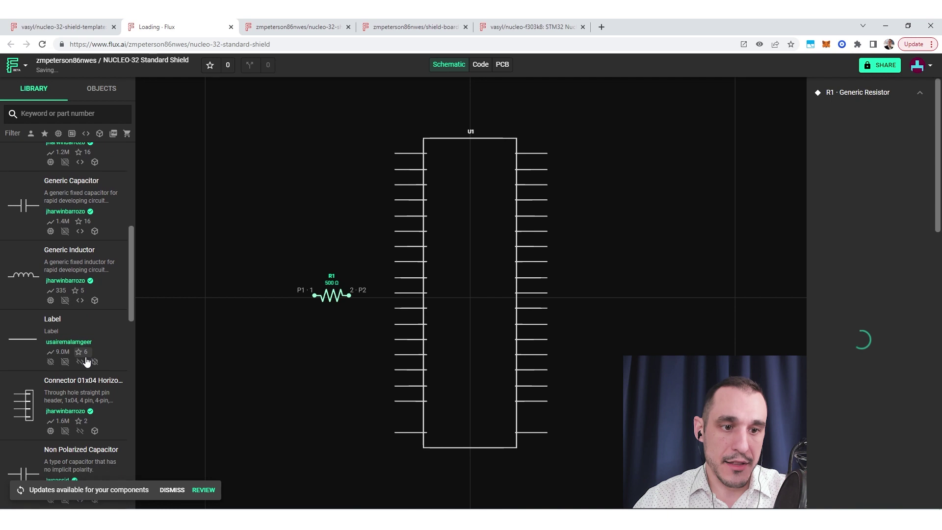
drag(38, 407, 333, 356)
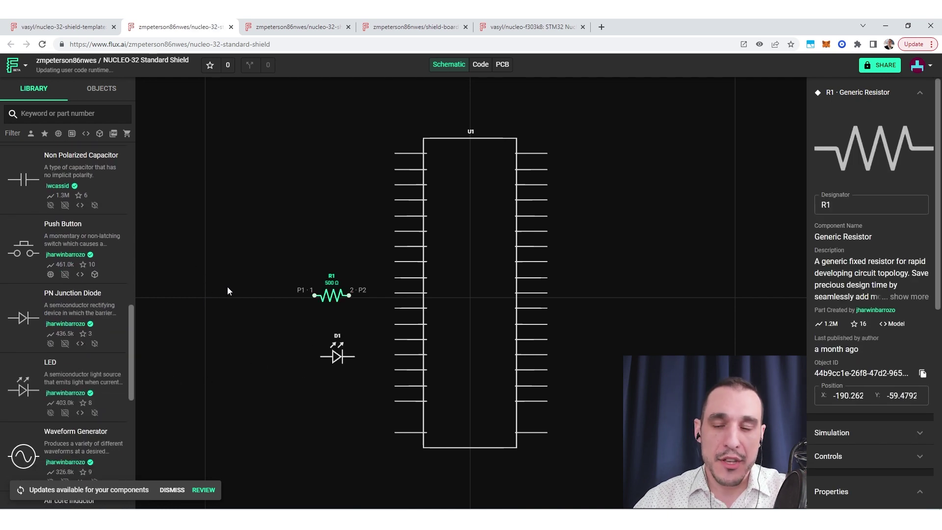
scroll(78, 341, up, 10)
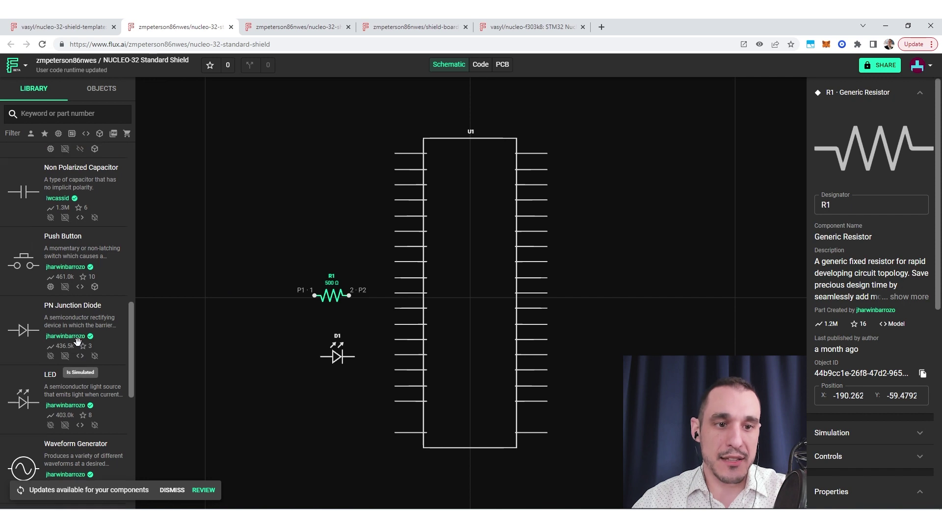
scroll(83, 349, up, 3)
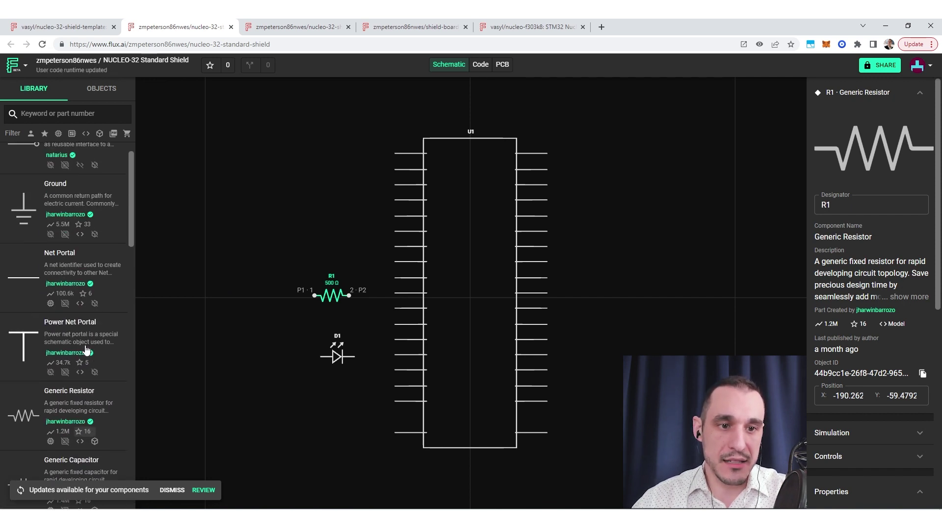
click(255, 277)
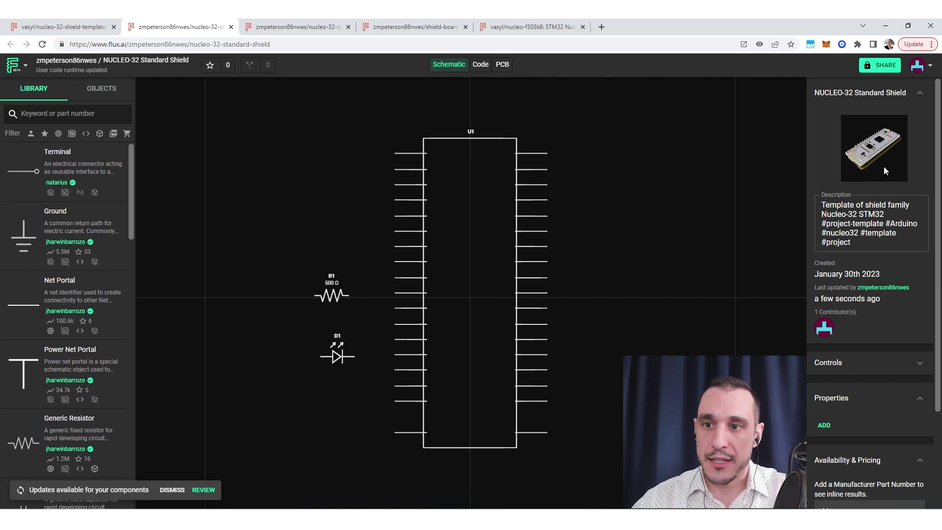
- In the PCB layout, move R1 down between U1's two pin rows to around the PB0 and PB7 pins, then return to the schematic
click(503, 64)
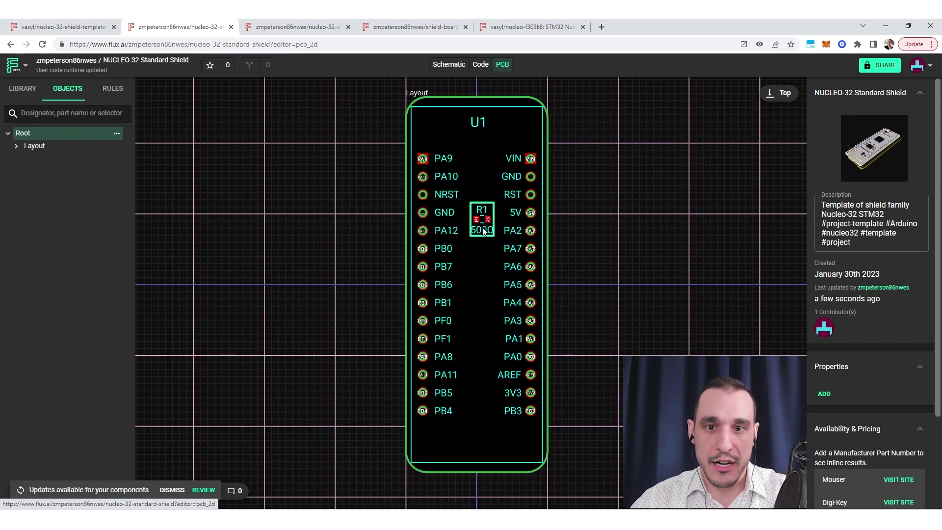
drag(483, 250, 485, 259)
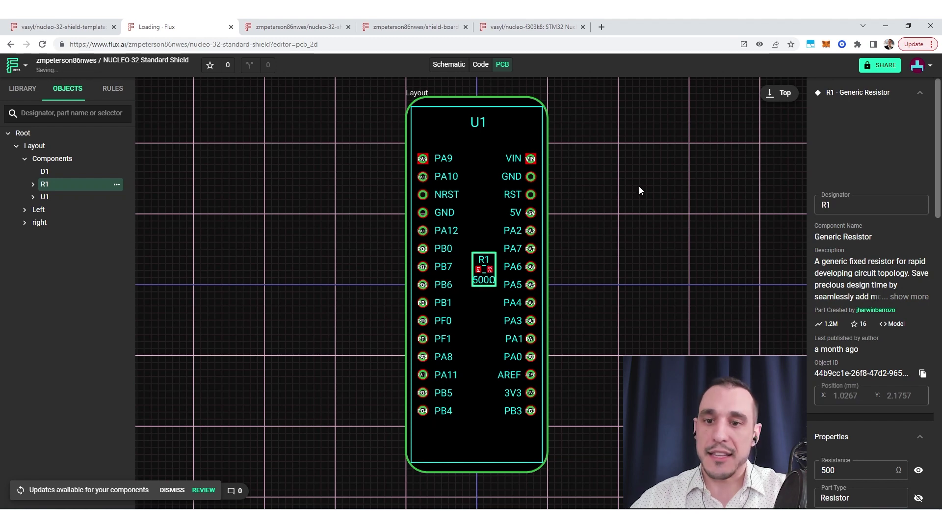
click(449, 68)
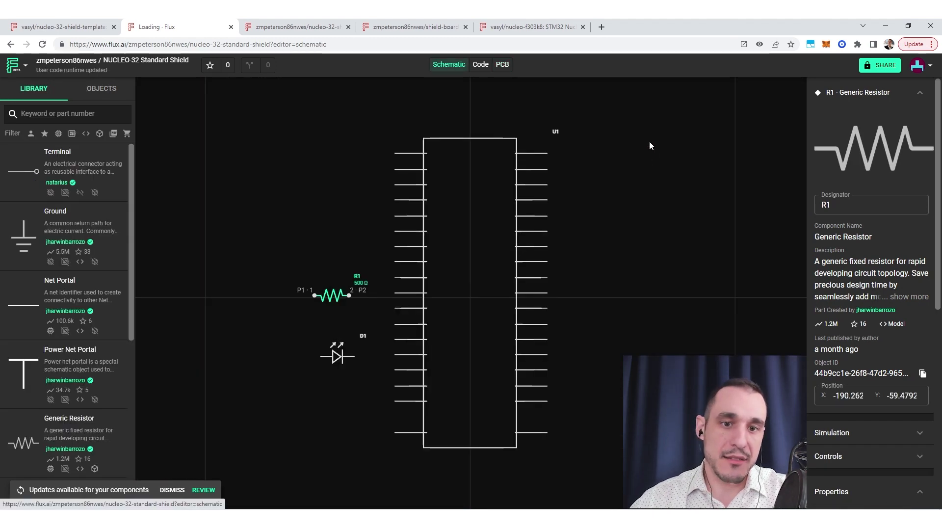